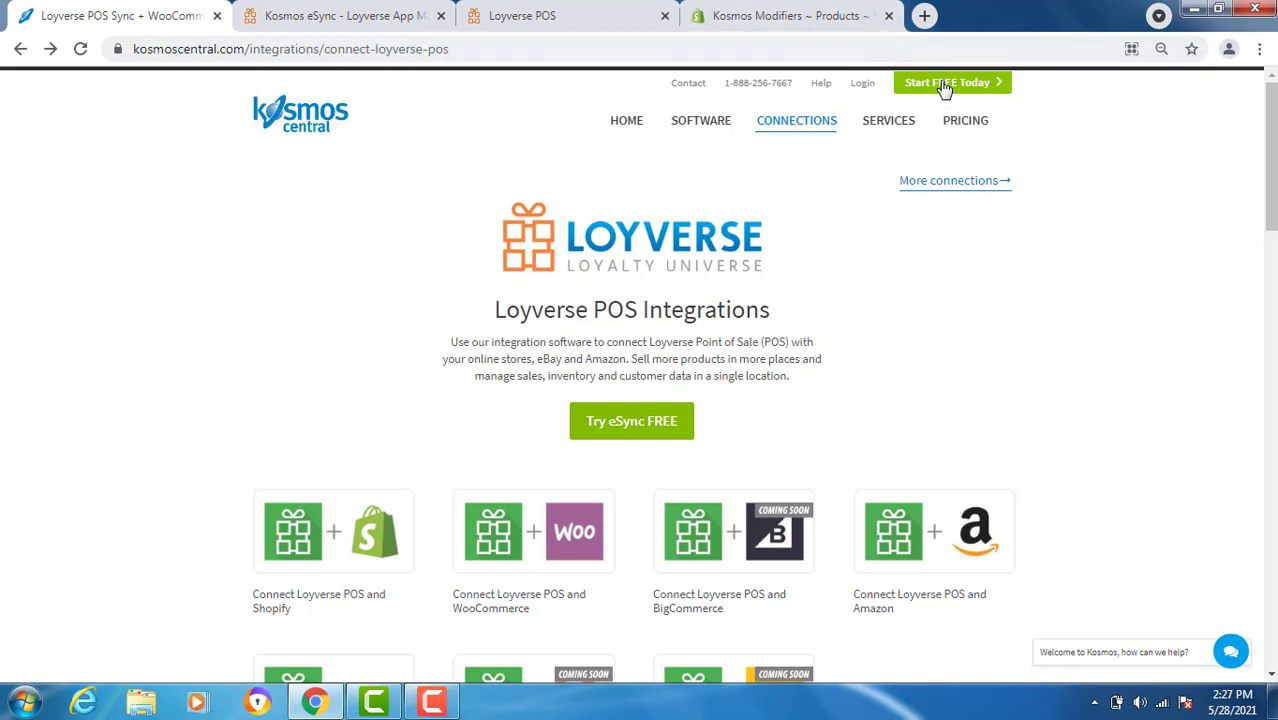
Start the free eSync trial from the Loyverse POS integrations page
{"action": "left_click", "coordinate": [945, 84]}
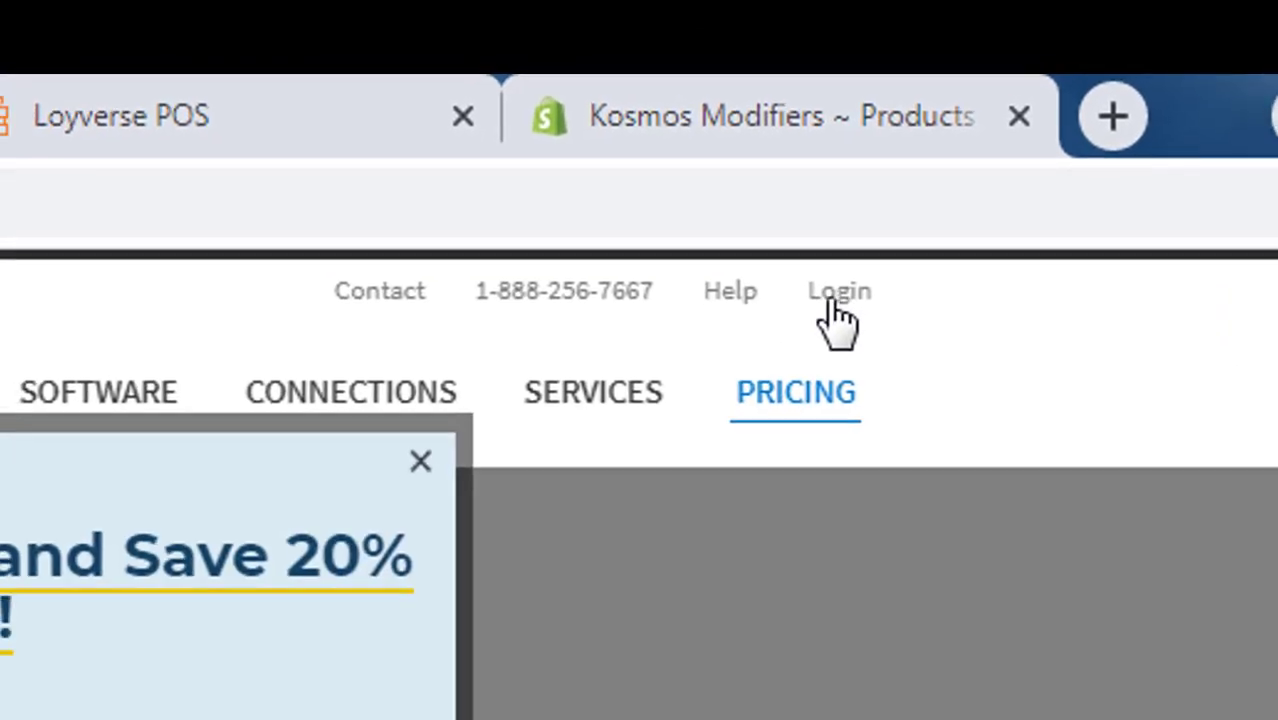
Log in to eSync with the saved credentials and begin creating a new action
{"action": "left_click", "coordinate": [830, 305]}
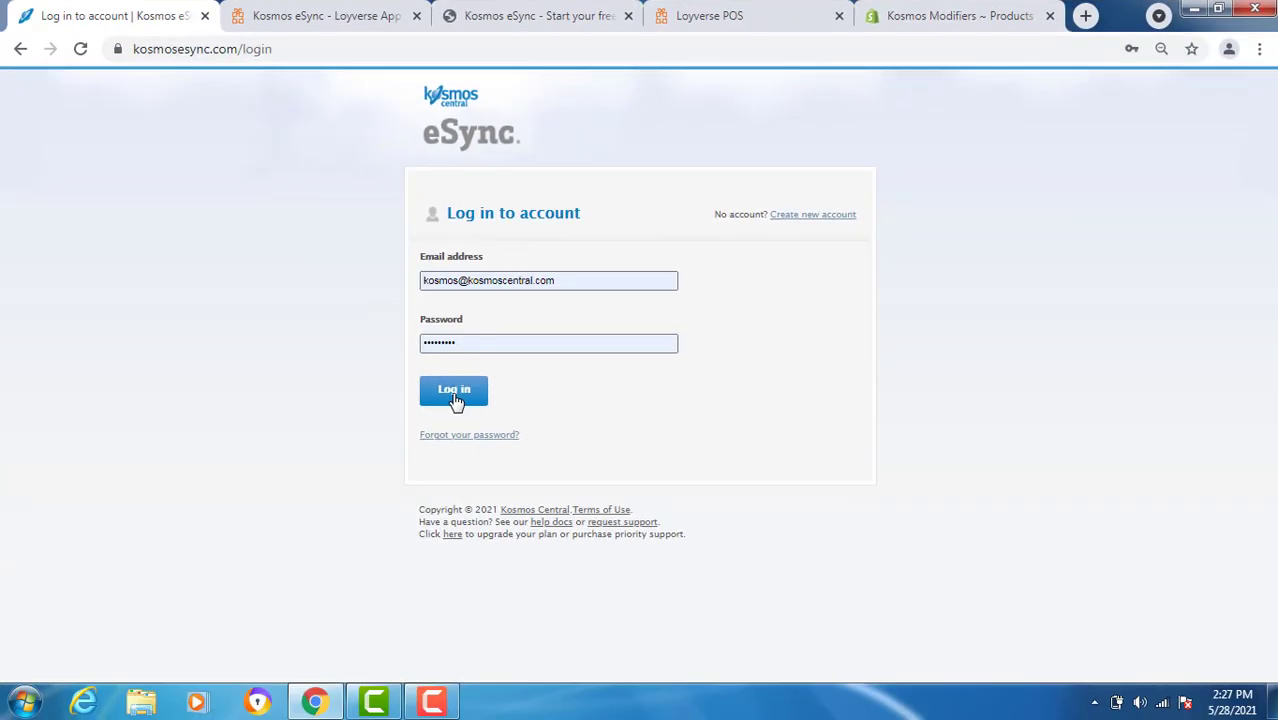
{"action": "left_click", "coordinate": [456, 396]}
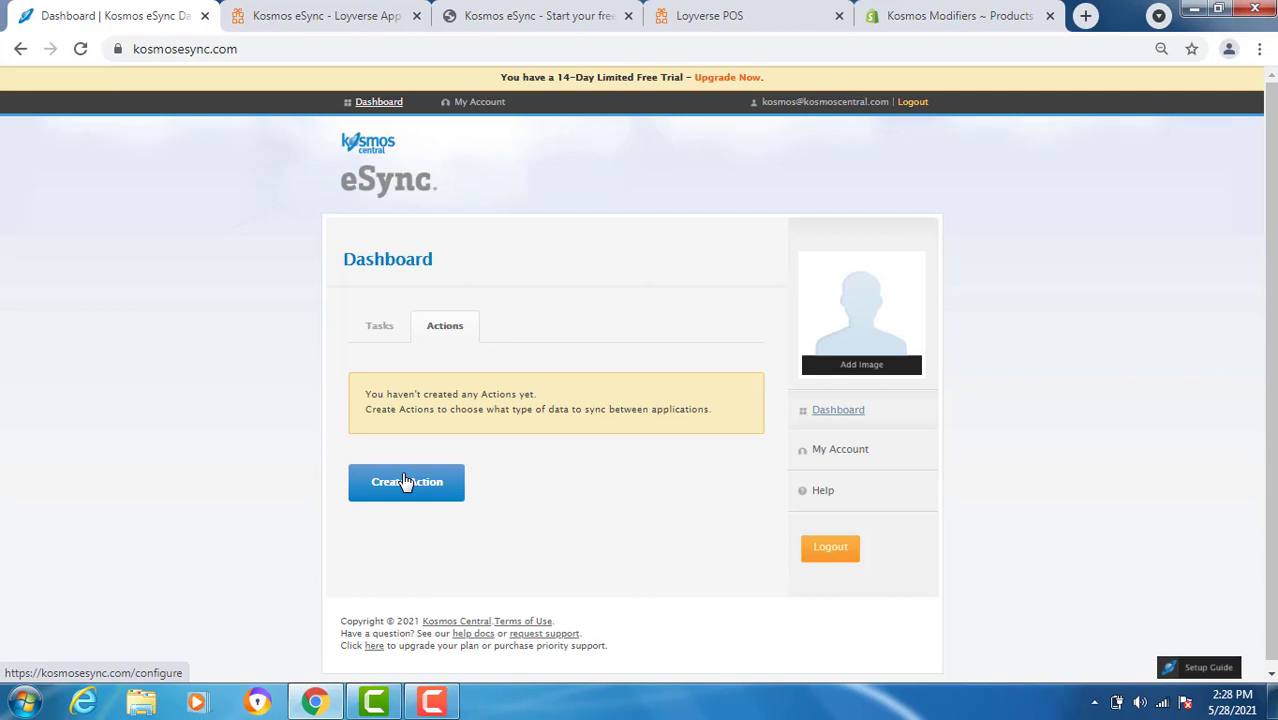
{"action": "left_click", "coordinate": [405, 482]}
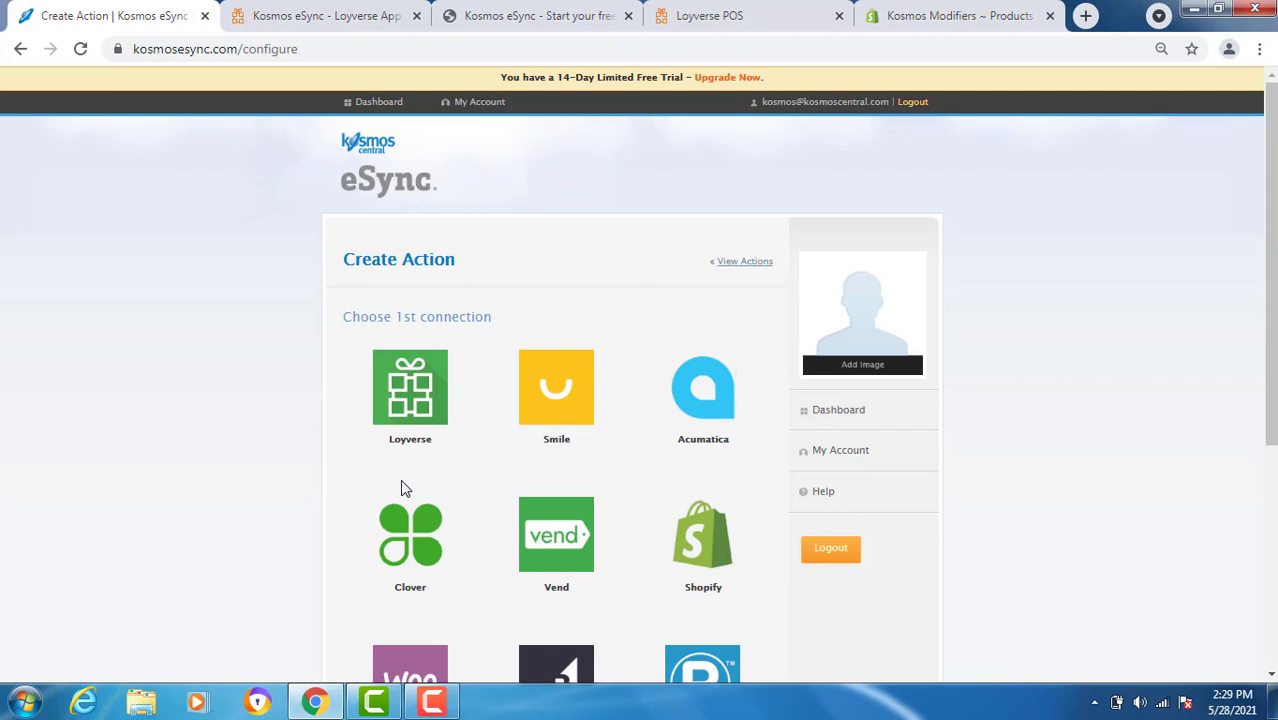
Authorise eSync on Loyverse as 'Kosmos Loyverse' and pick it as the first connection
{"action": "left_click", "coordinate": [405, 385]}
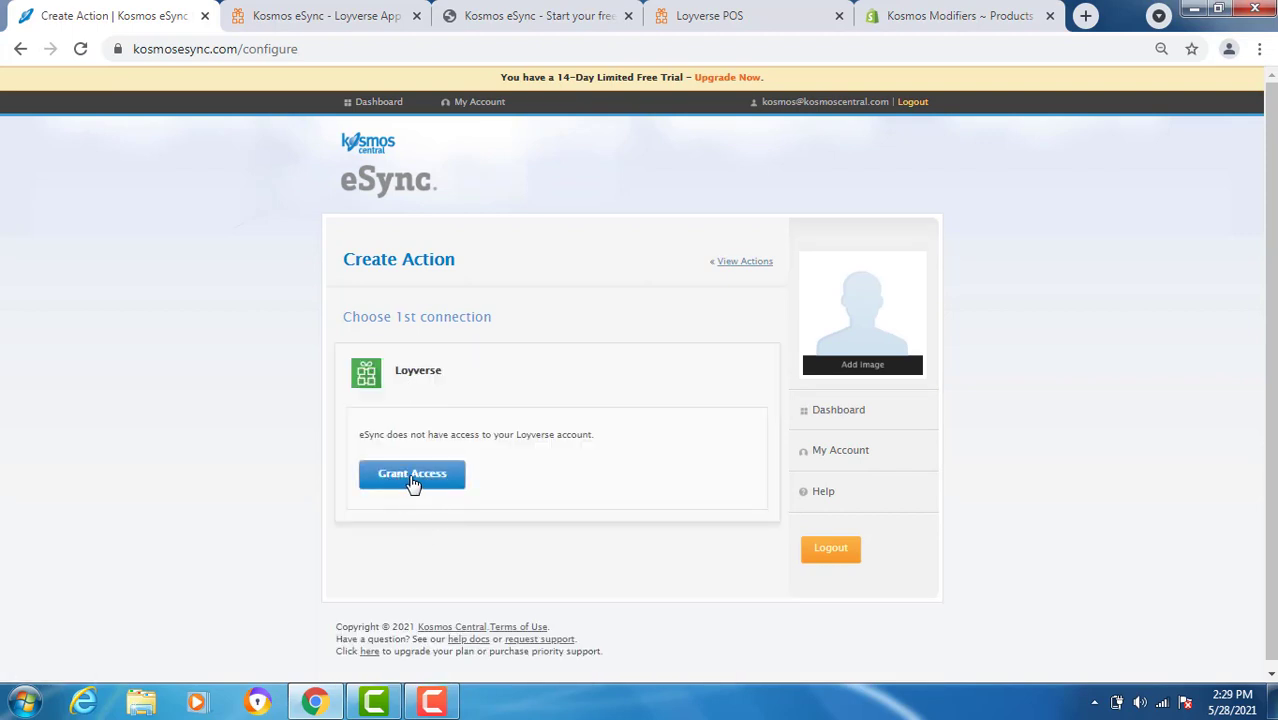
{"action": "left_click", "coordinate": [410, 477]}
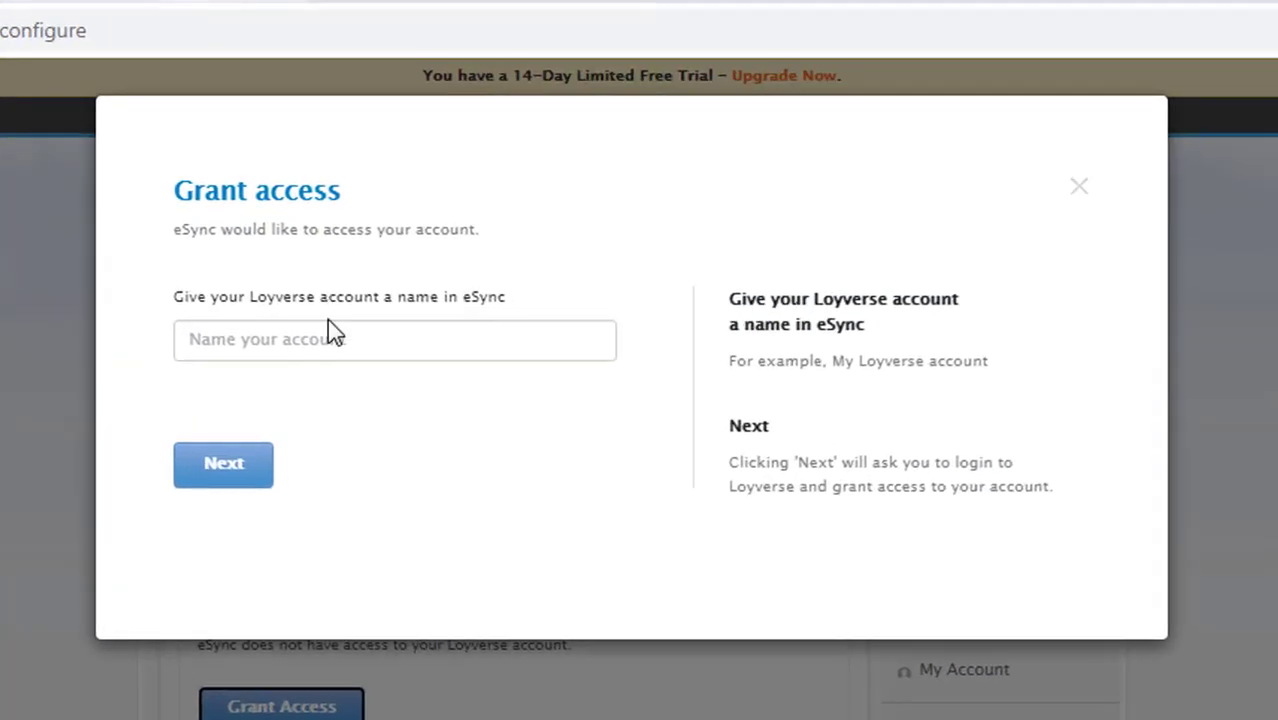
{"action": "left_click", "coordinate": [316, 338]}
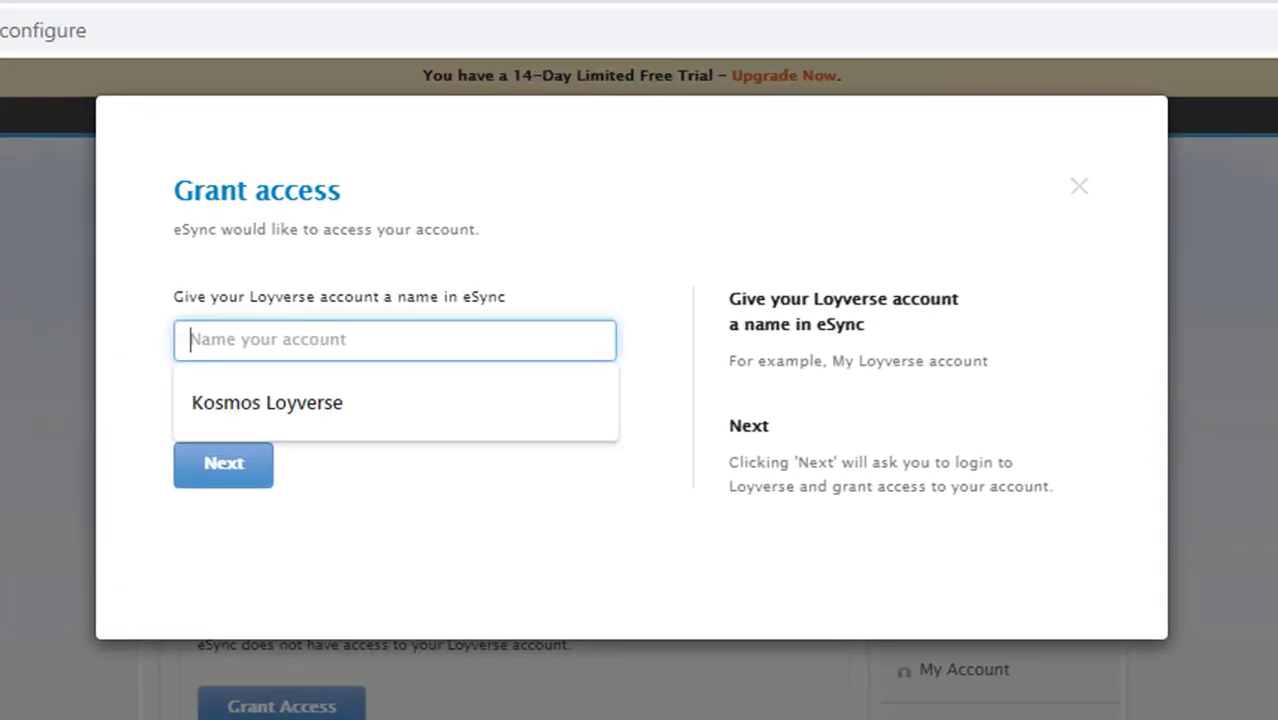
{"action": "left_click", "coordinate": [302, 390]}
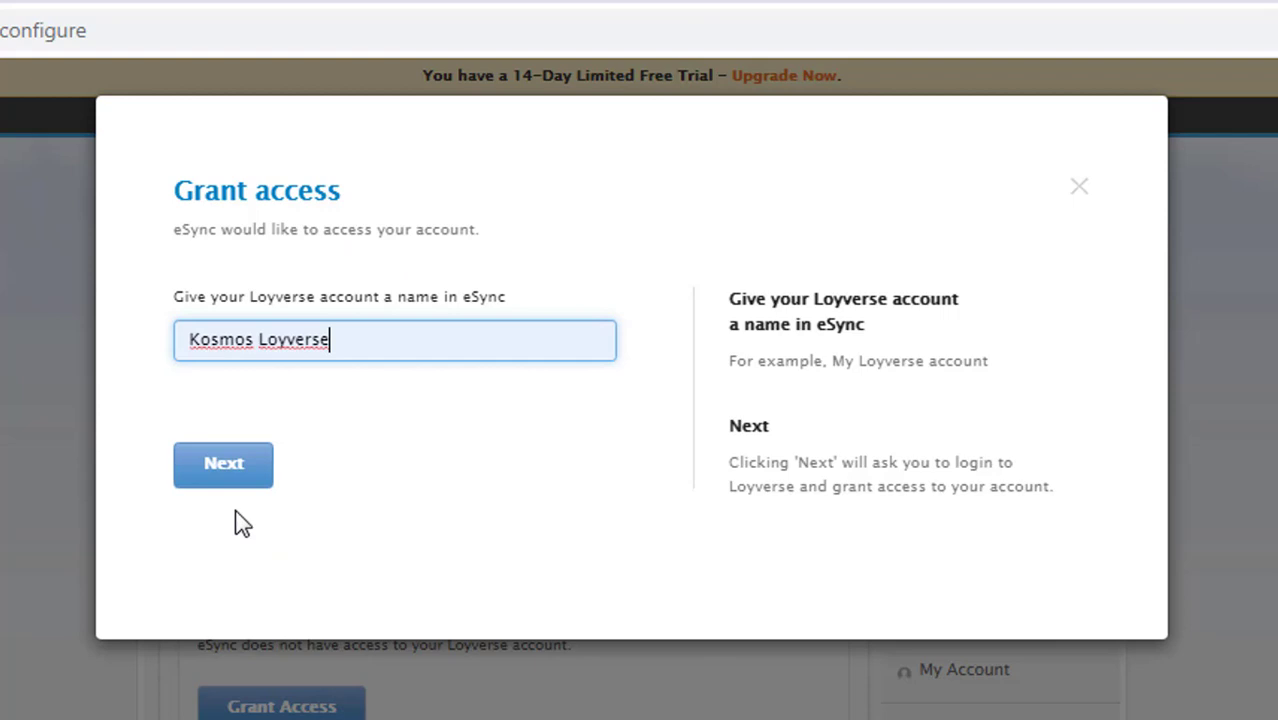
{"action": "left_click", "coordinate": [222, 464]}
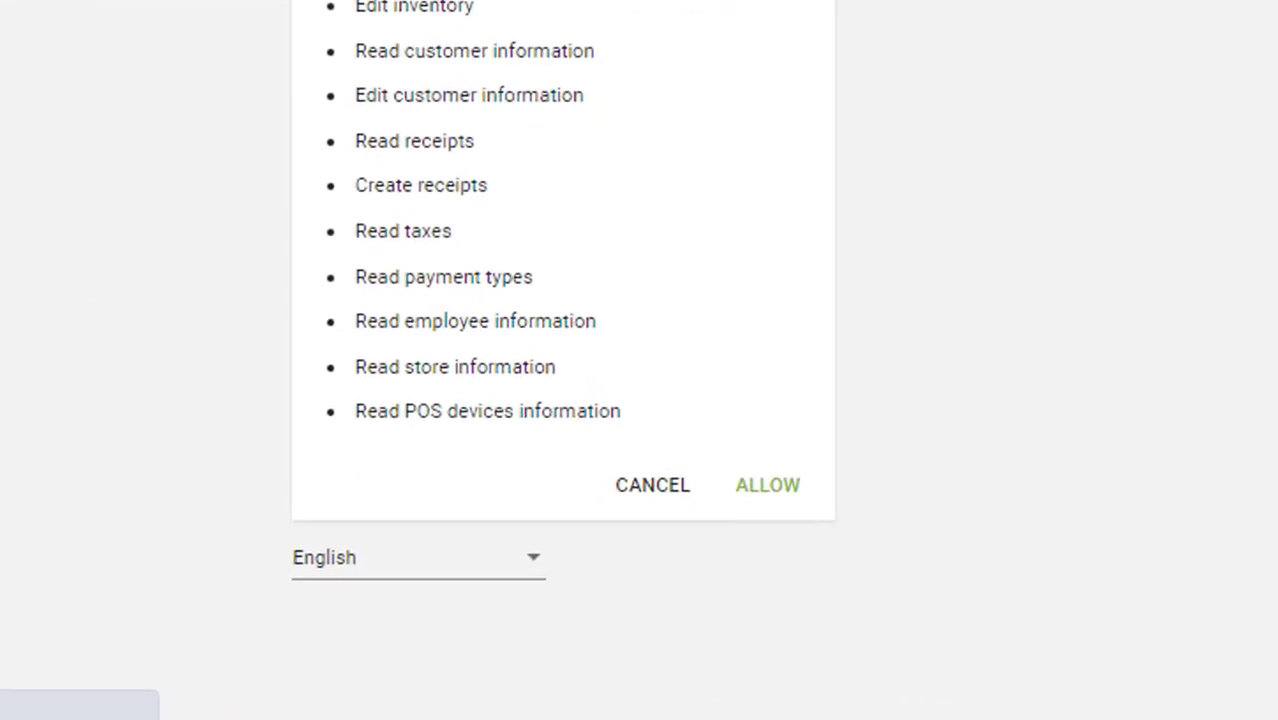
{"action": "left_click", "coordinate": [768, 490]}
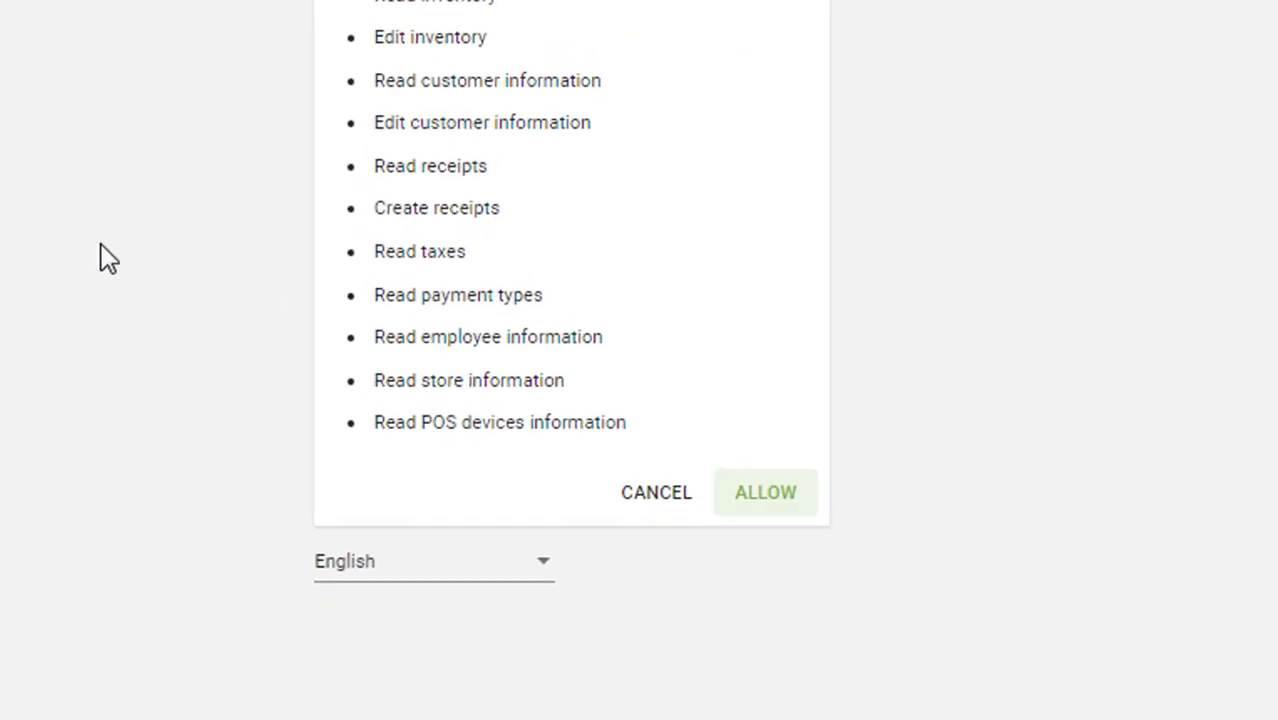
{"action": "left_click", "coordinate": [421, 402]}
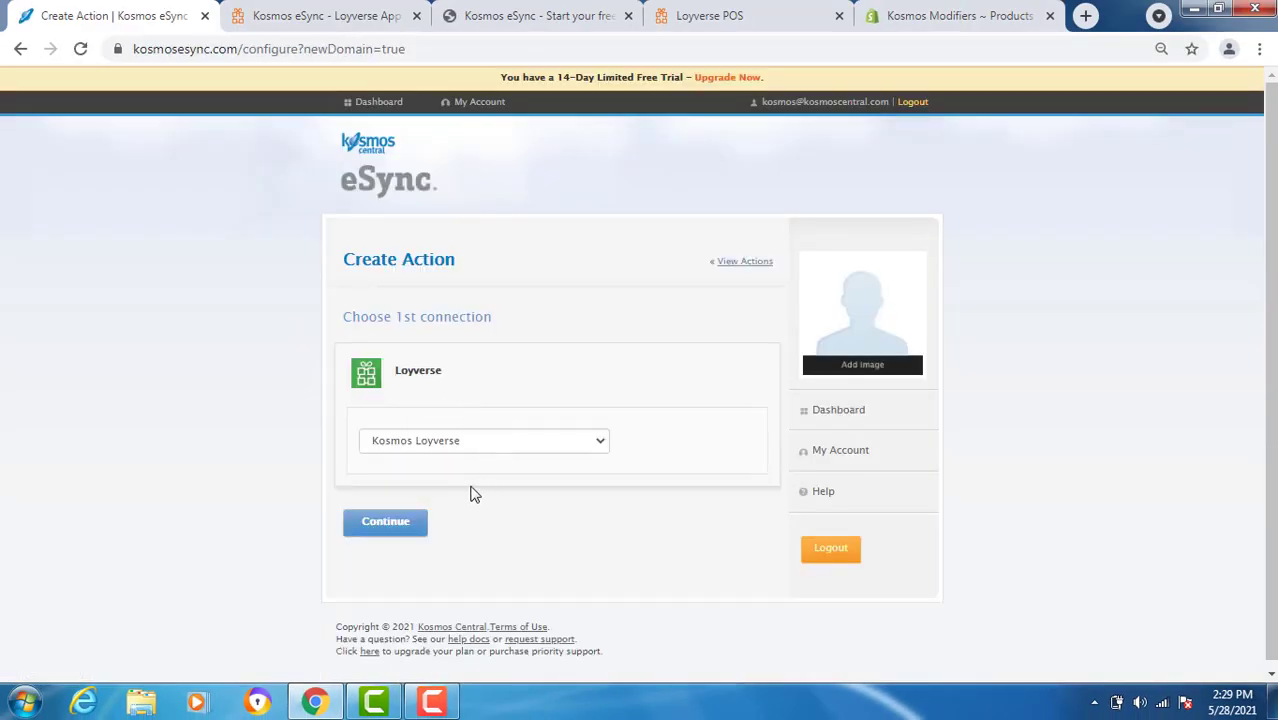
Confirm Kosmos Loyverse, then connect Shopify as 'Kosmos Loyverse Shopify' for store kosmos-modifiers
{"action": "left_click", "coordinate": [360, 530]}
{"action": "left_click", "coordinate": [402, 428]}
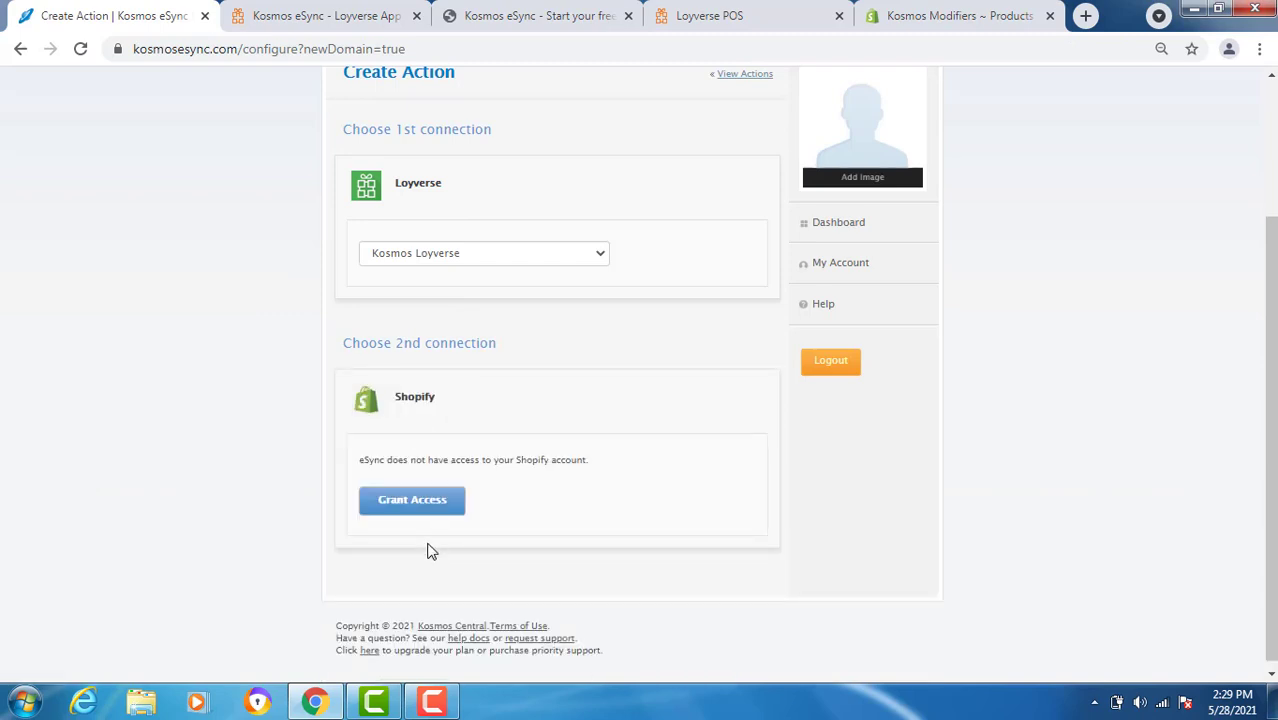
{"action": "left_click", "coordinate": [401, 506]}
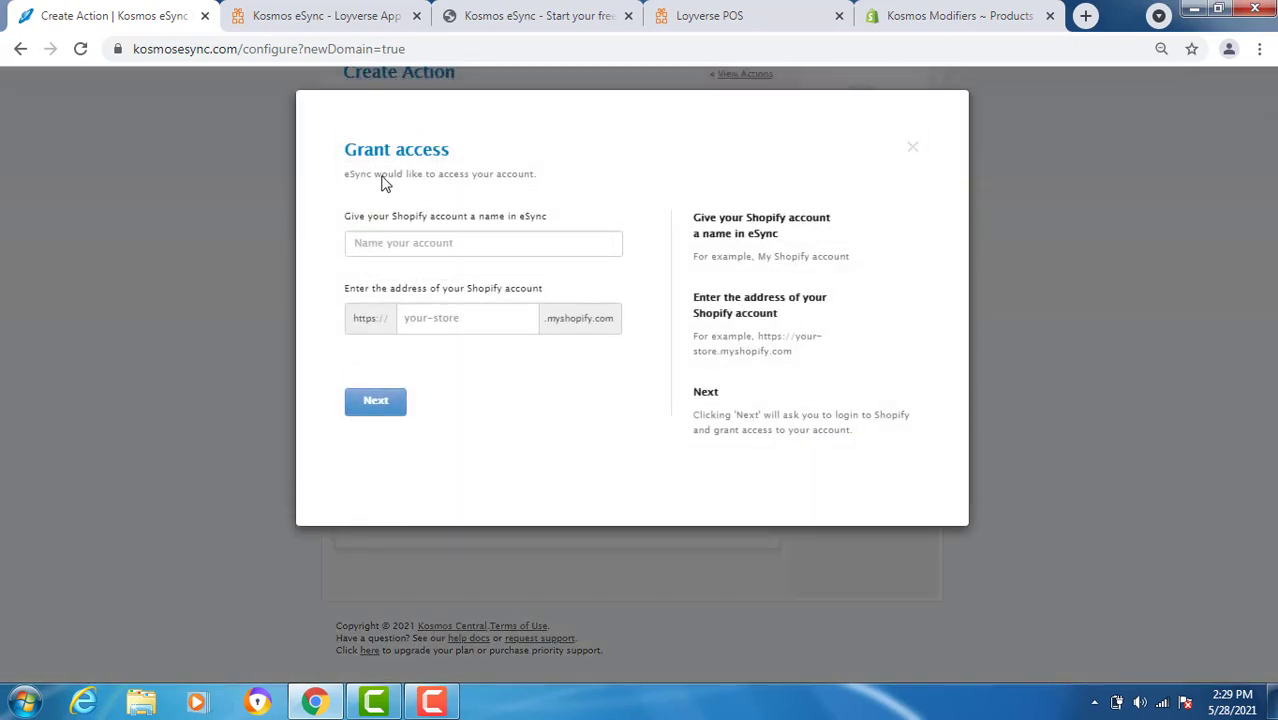
{"action": "left_click", "coordinate": [401, 242]}
{"action": "type", "text": "Loyverse Shopify"}
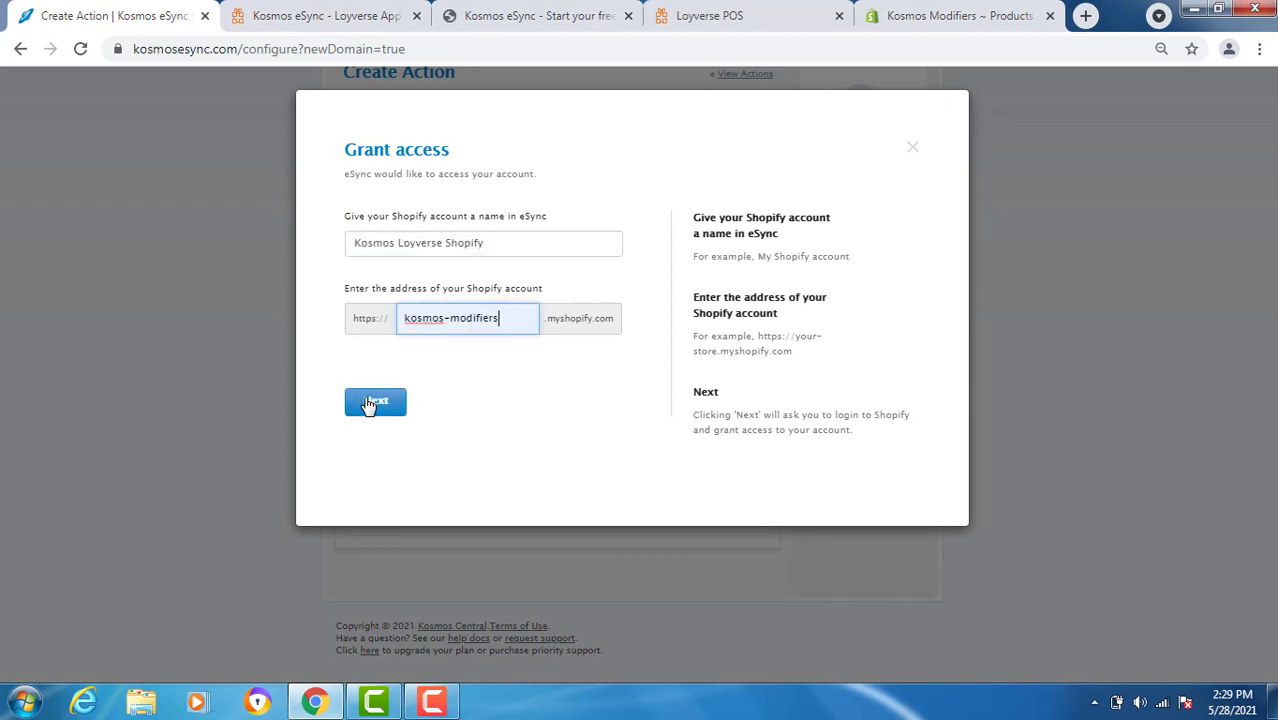
{"action": "left_click", "coordinate": [370, 403]}
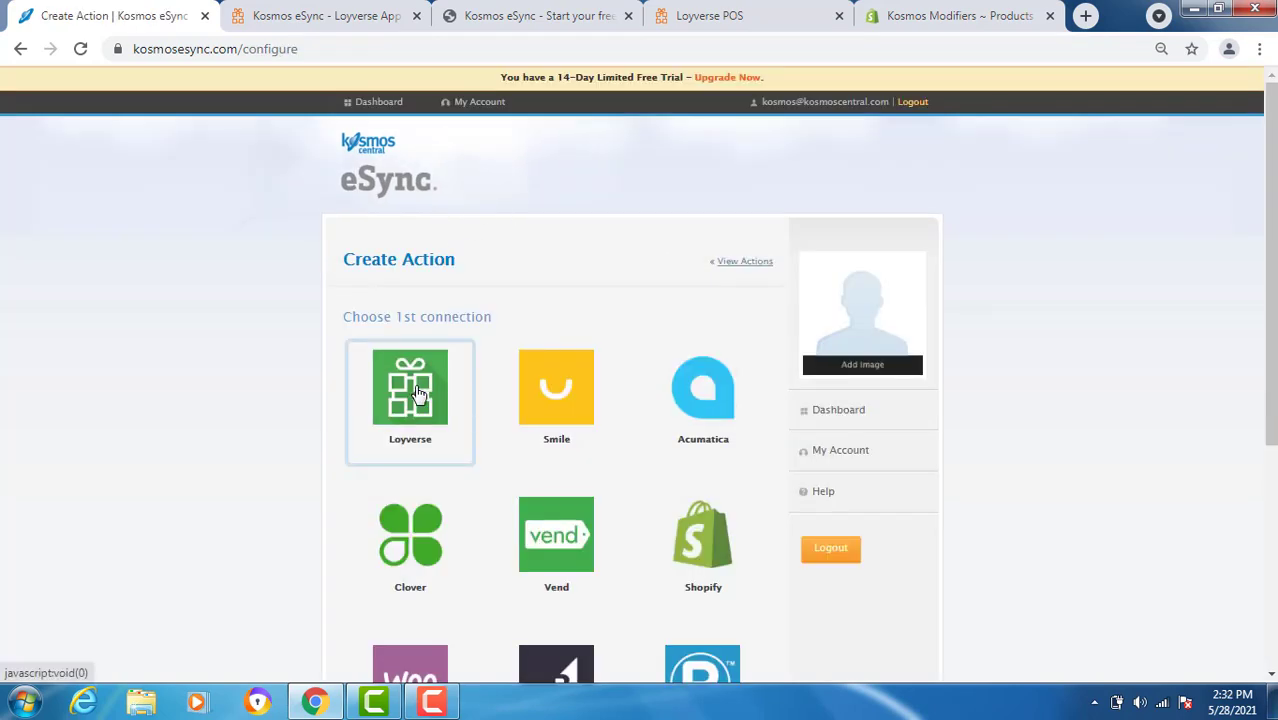
Pair Kosmos Loyverse with Kosmos Loyverse Shopify using the 'Loyverse send standard items to Shopify' action
{"action": "left_click", "coordinate": [418, 393]}
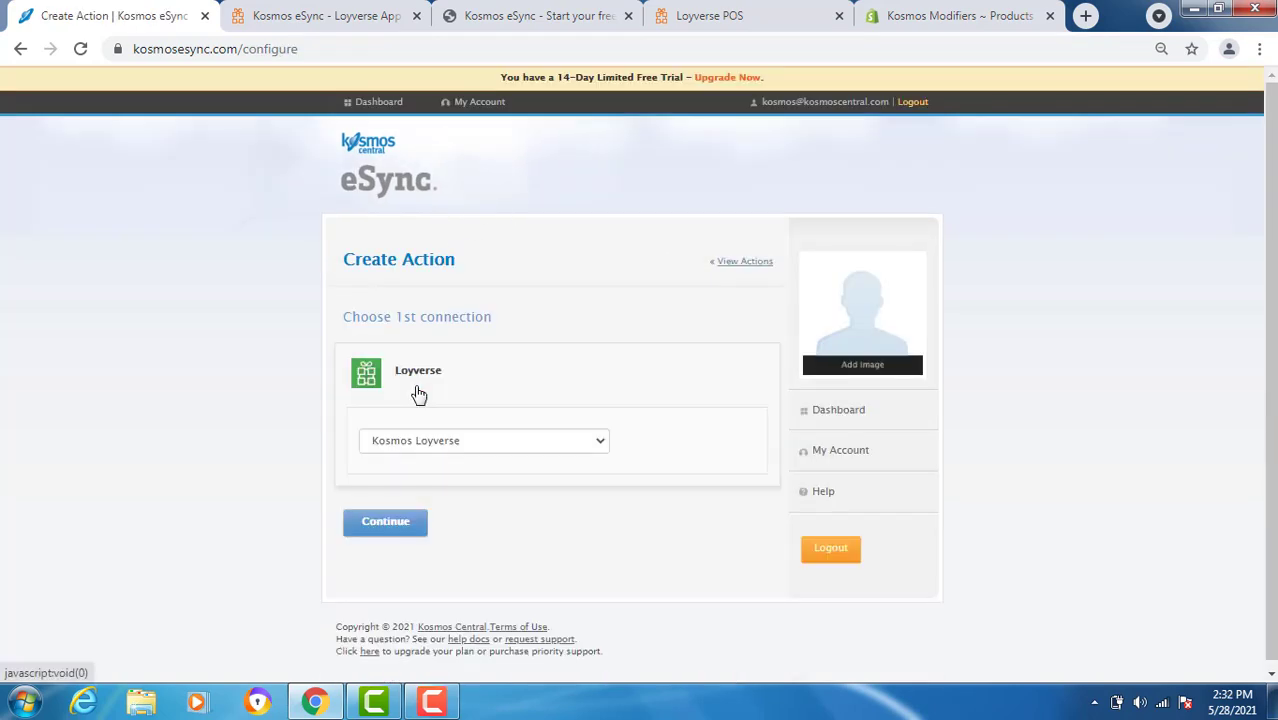
{"action": "left_click", "coordinate": [398, 521]}
{"action": "scroll", "coordinate": [274, 516], "scroll_direction": "down", "scroll_amount": 2}
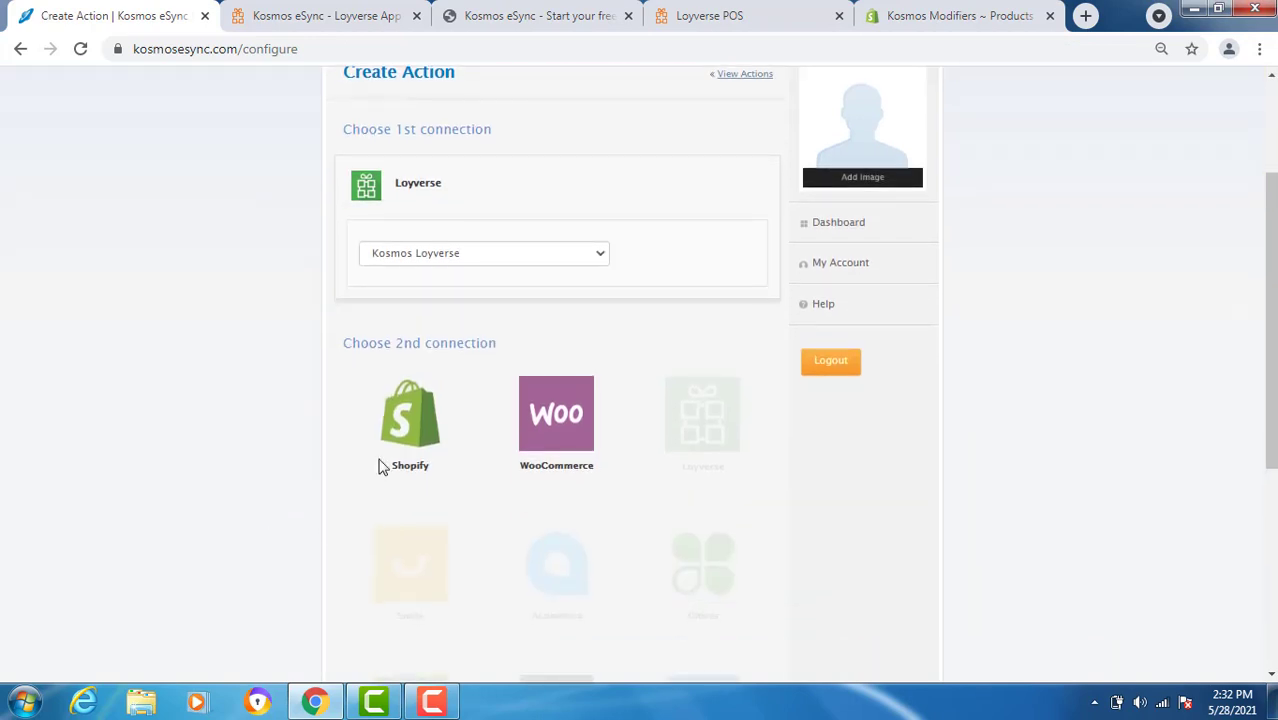
{"action": "left_click", "coordinate": [416, 422]}
{"action": "left_click", "coordinate": [380, 546]}
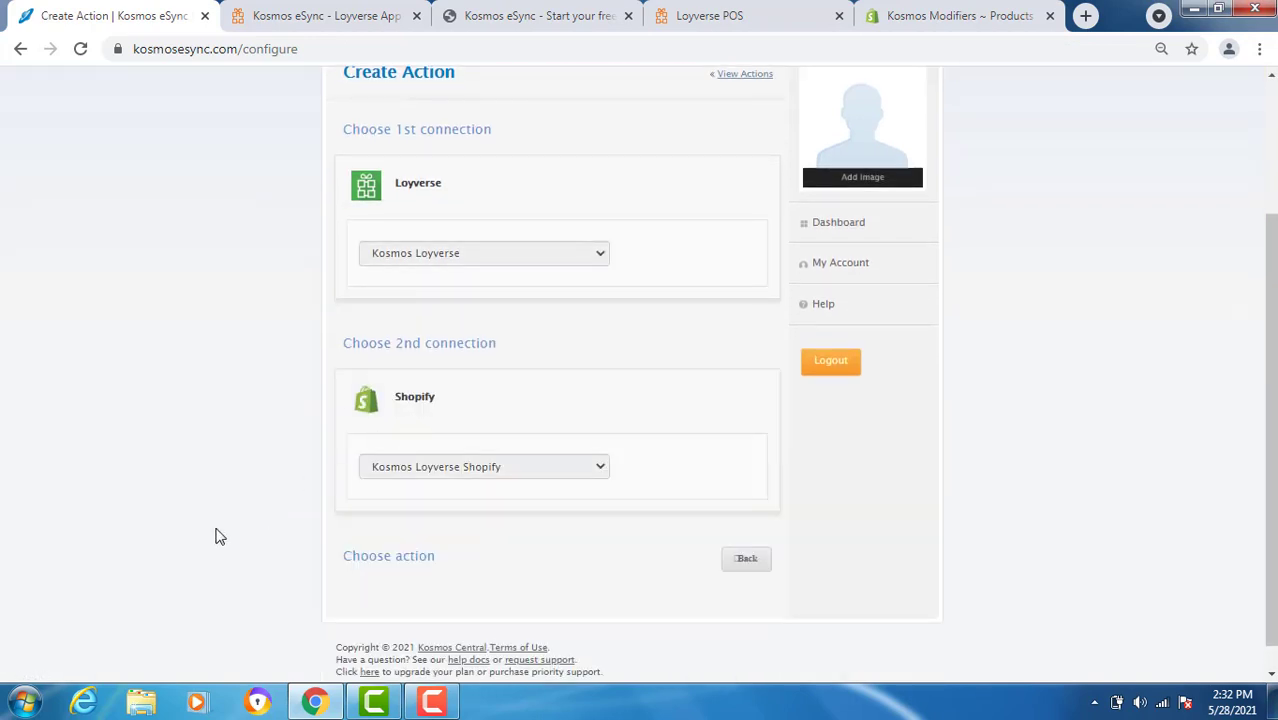
{"action": "scroll", "coordinate": [210, 520], "scroll_direction": "down", "scroll_amount": 3}
{"action": "scroll", "coordinate": [202, 510], "scroll_direction": "down", "scroll_amount": 2}
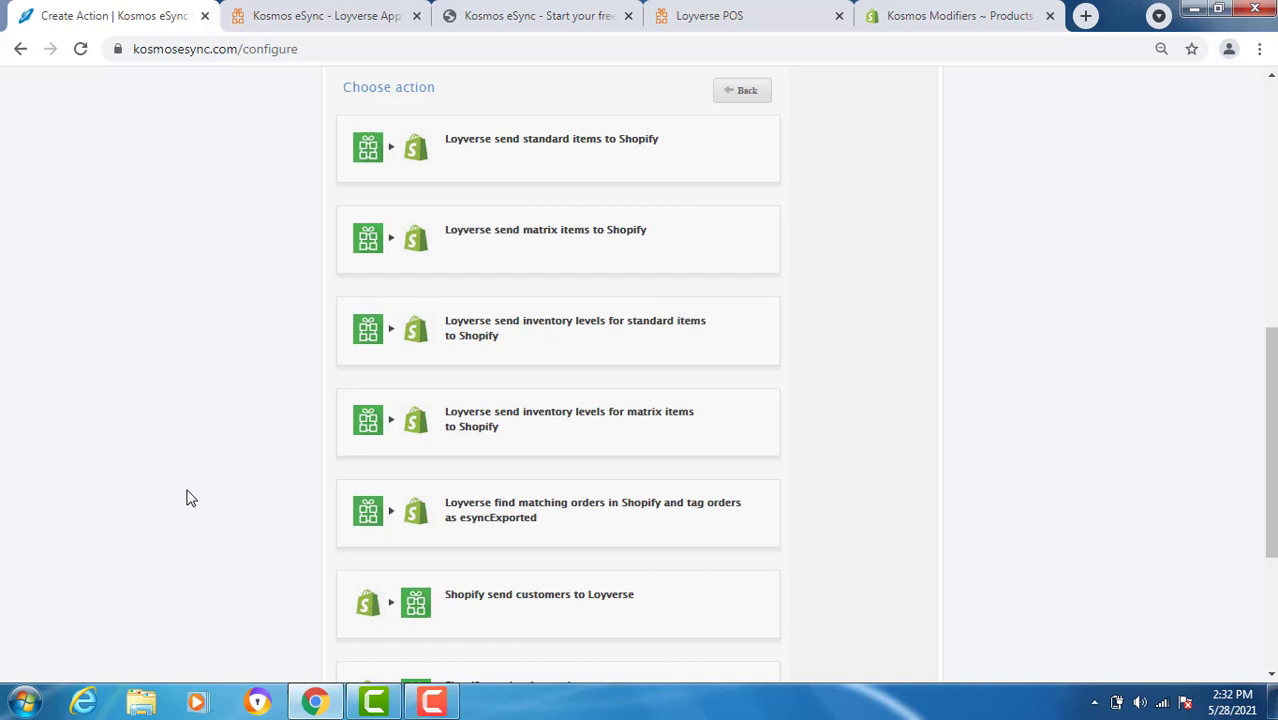
{"action": "left_click", "coordinate": [503, 153]}
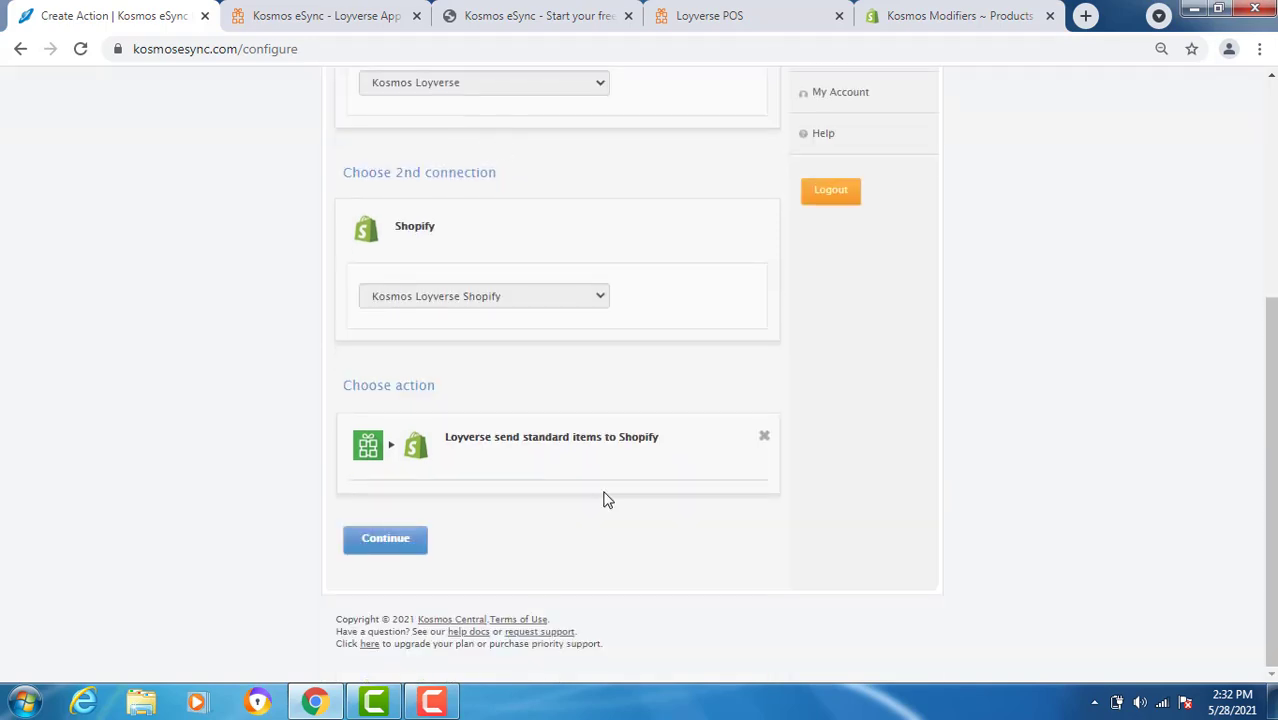
{"action": "left_click", "coordinate": [384, 553]}
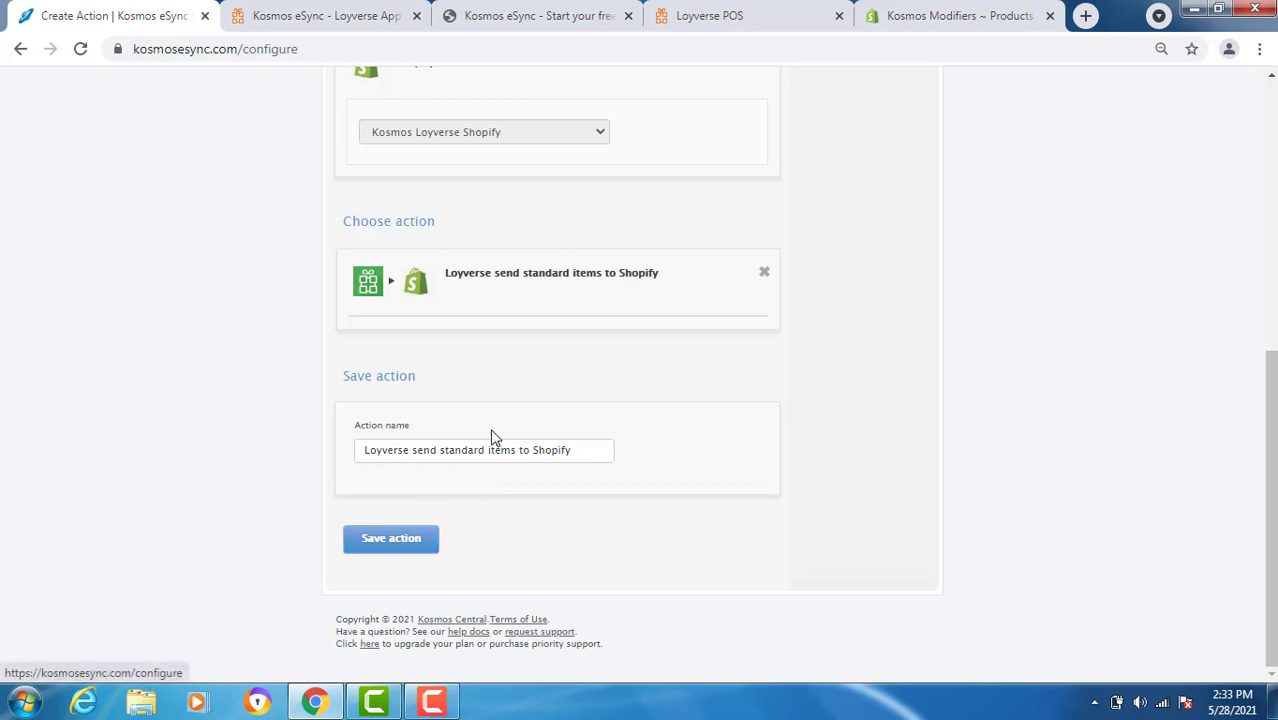
Save the new standard-items action and open its settings
{"action": "left_click", "coordinate": [392, 541]}
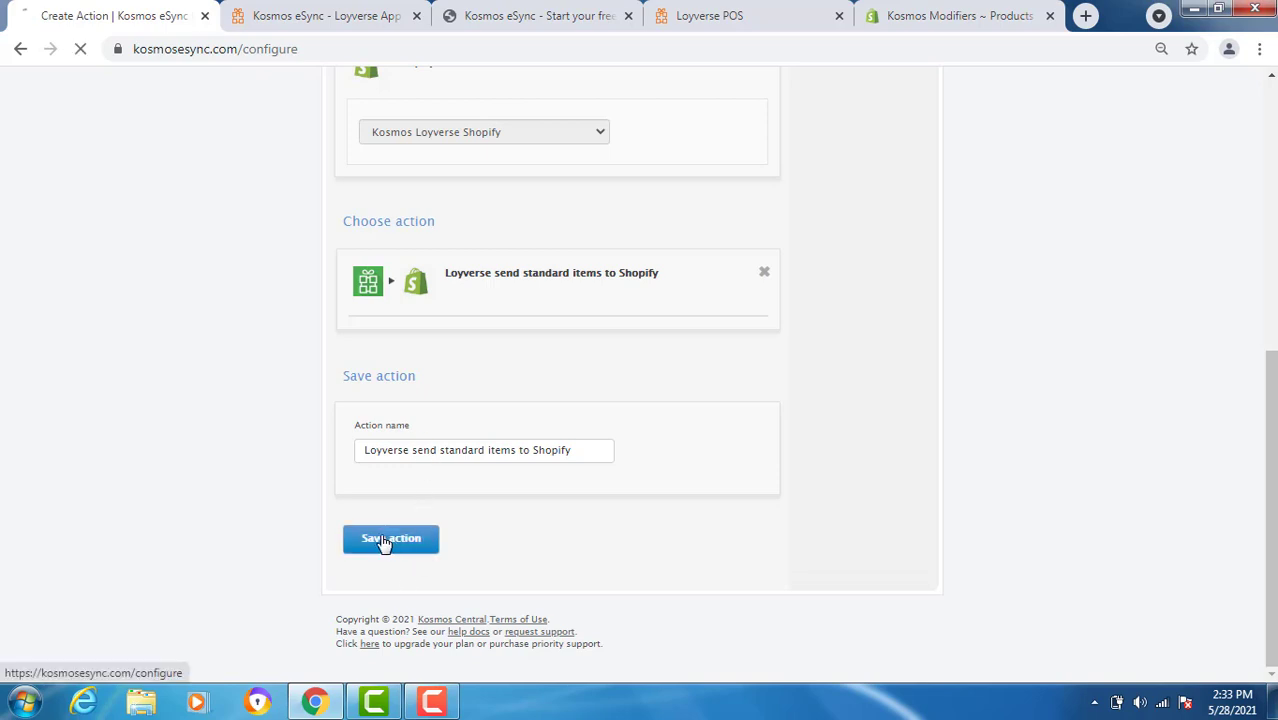
{"action": "scroll", "coordinate": [408, 637], "scroll_direction": "down", "scroll_amount": 2}
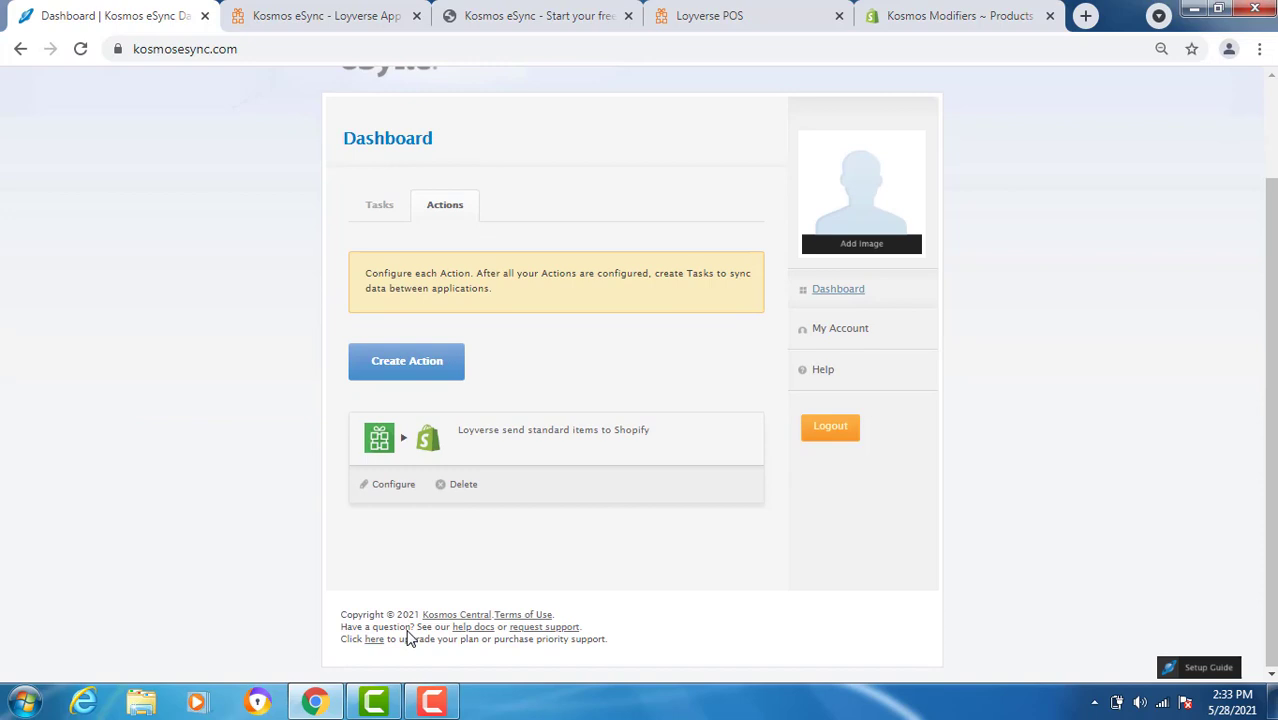
{"action": "left_click", "coordinate": [396, 488]}
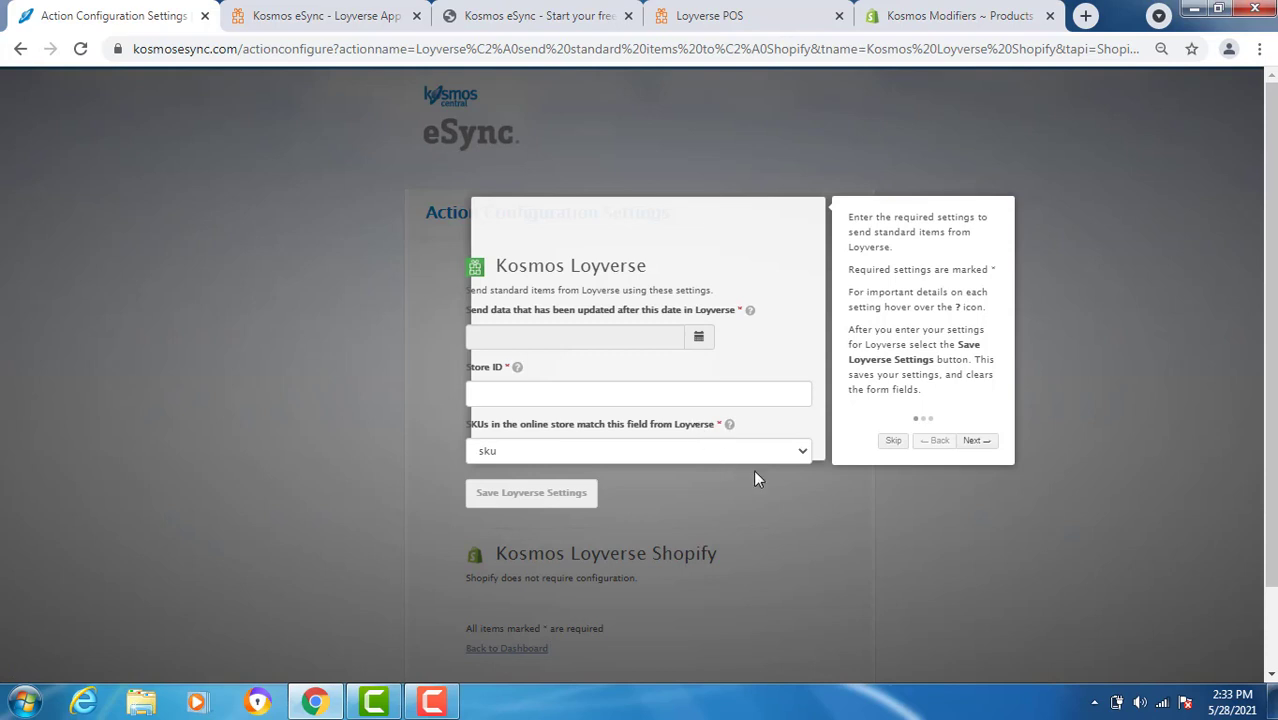
{"action": "left_click", "coordinate": [893, 440]}
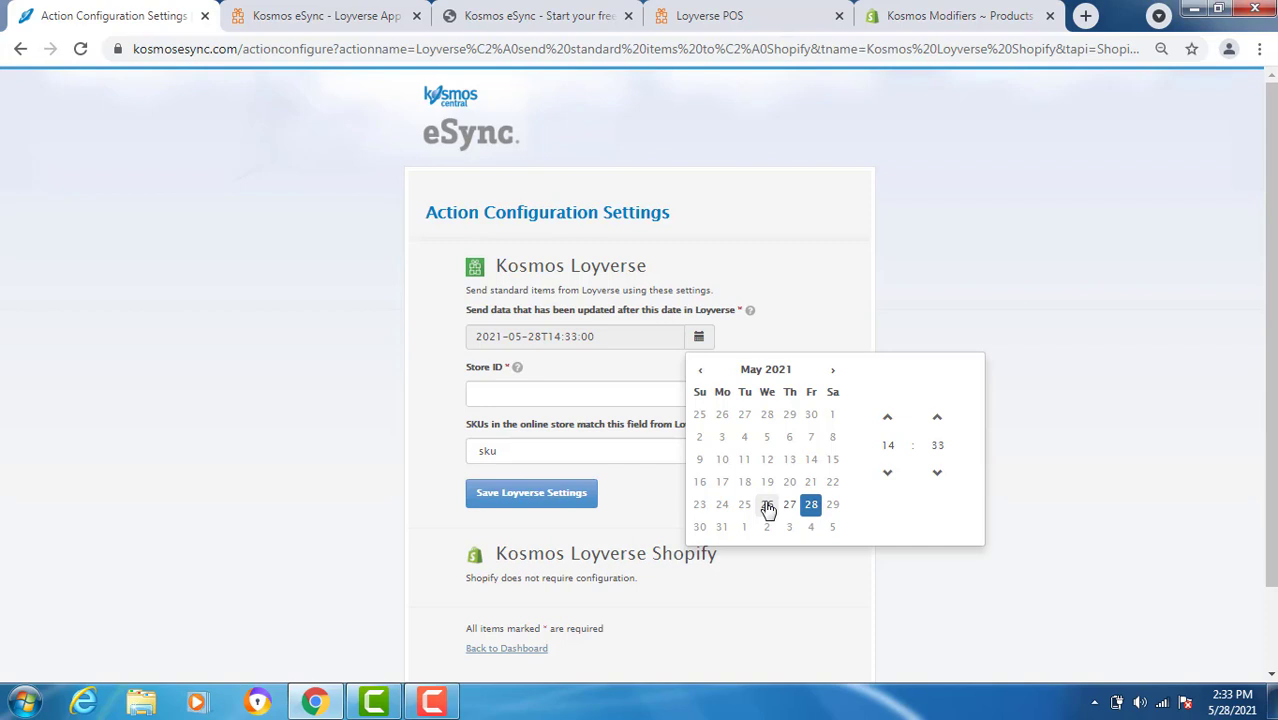
Save Loyverse settings with start date May 26, the store's ID and sku matching
{"action": "left_click", "coordinate": [767, 506]}
{"action": "left_click", "coordinate": [508, 391]}
{"action": "key", "text": "Down"}
{"action": "key", "text": "Return"}
{"action": "mouse_move", "coordinate": [520, 372]}
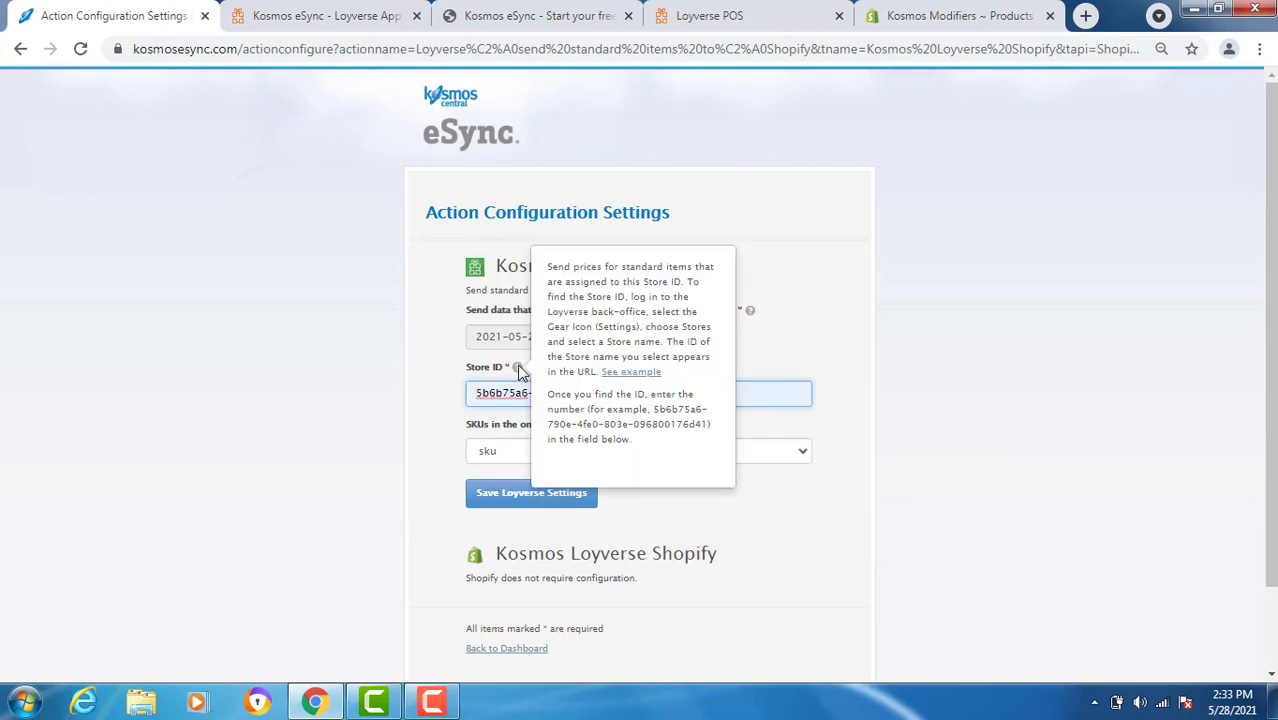
{"action": "left_click", "coordinate": [505, 456]}
{"action": "left_click", "coordinate": [507, 463]}
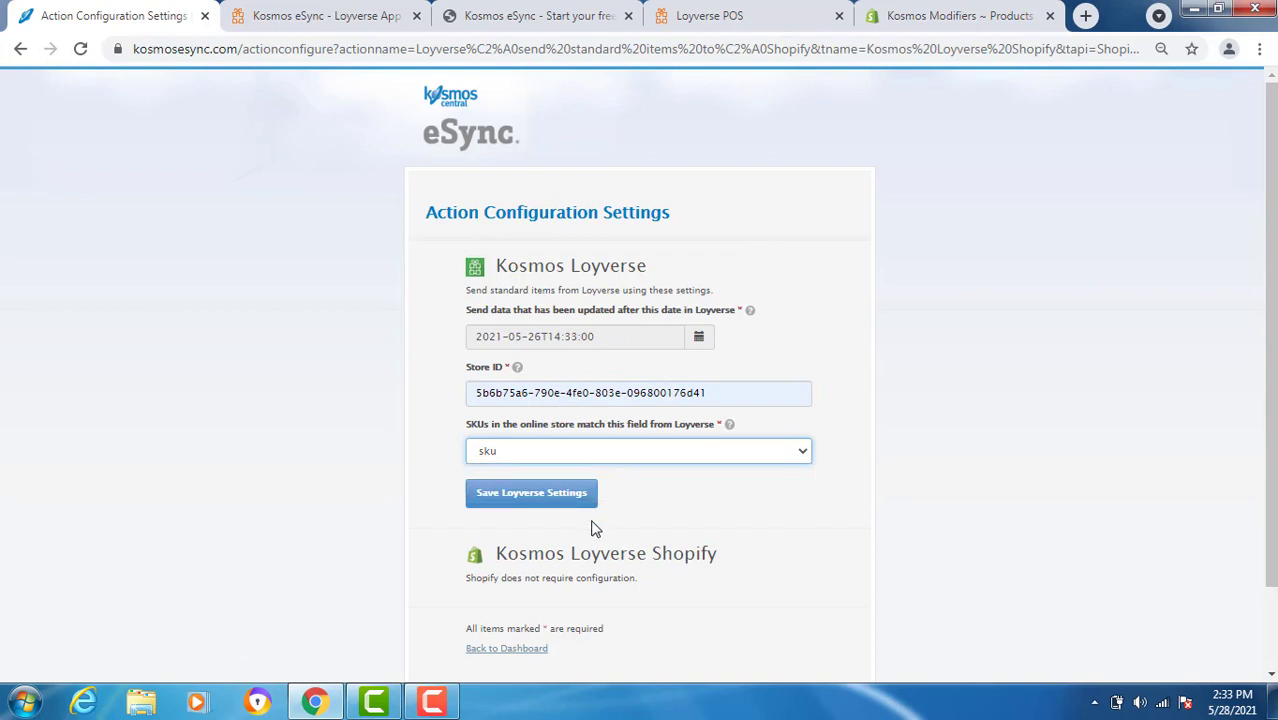
{"action": "left_click", "coordinate": [519, 494]}
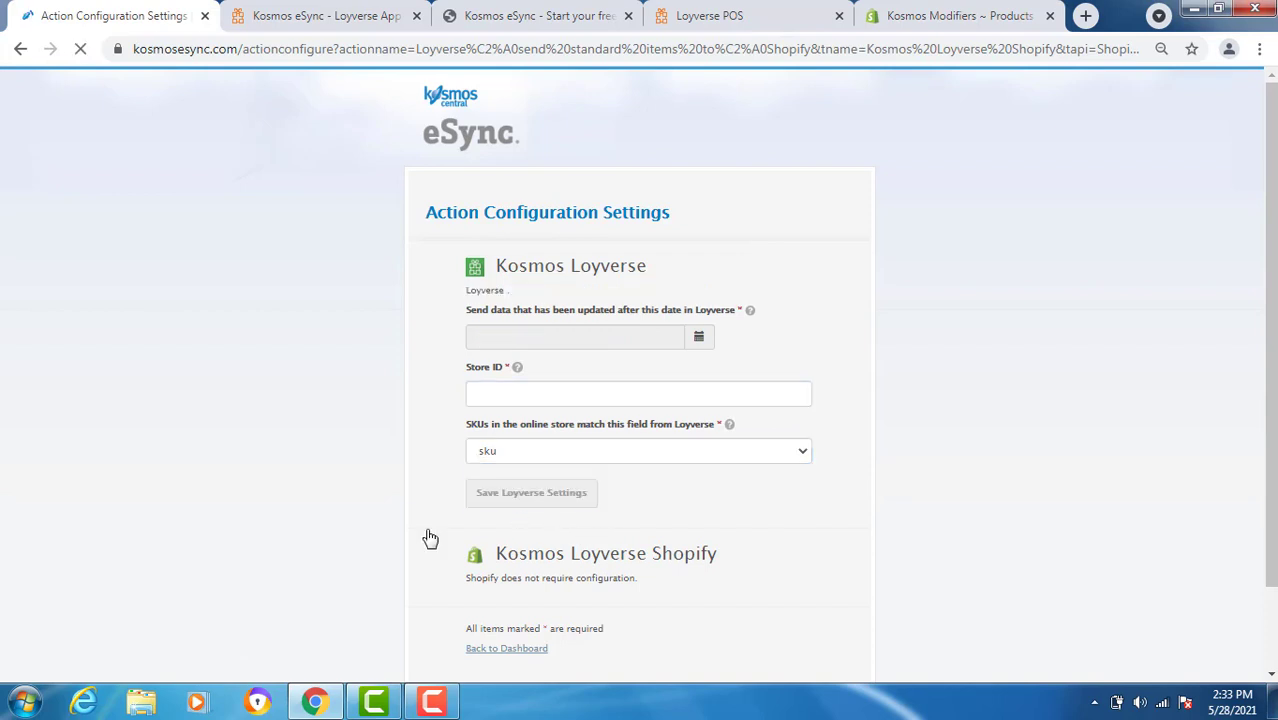
Return to the Dashboard and review the action's saved Loyverse settings
{"action": "left_click", "coordinate": [508, 649]}
{"action": "left_click", "coordinate": [443, 328]}
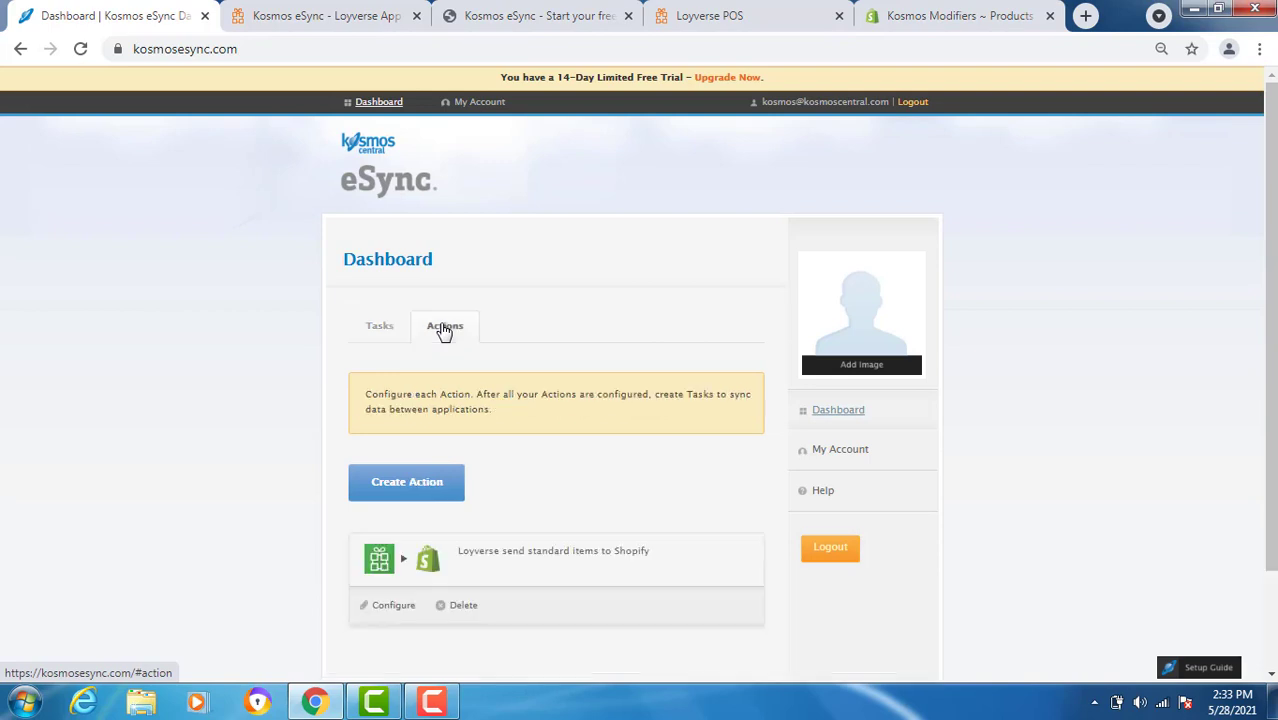
{"action": "left_click", "coordinate": [393, 610]}
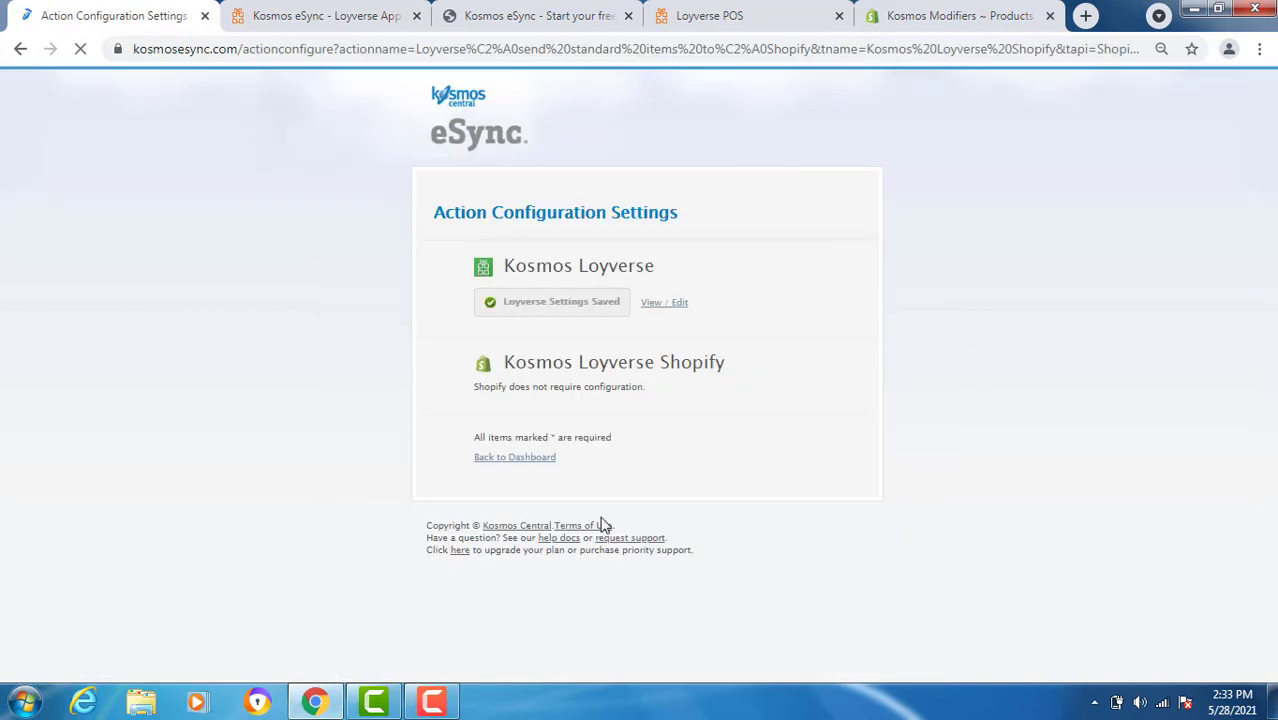
{"action": "left_click", "coordinate": [659, 305]}
Create a new task containing the Loyverse-to-Shopify action
{"action": "left_click", "coordinate": [486, 650]}
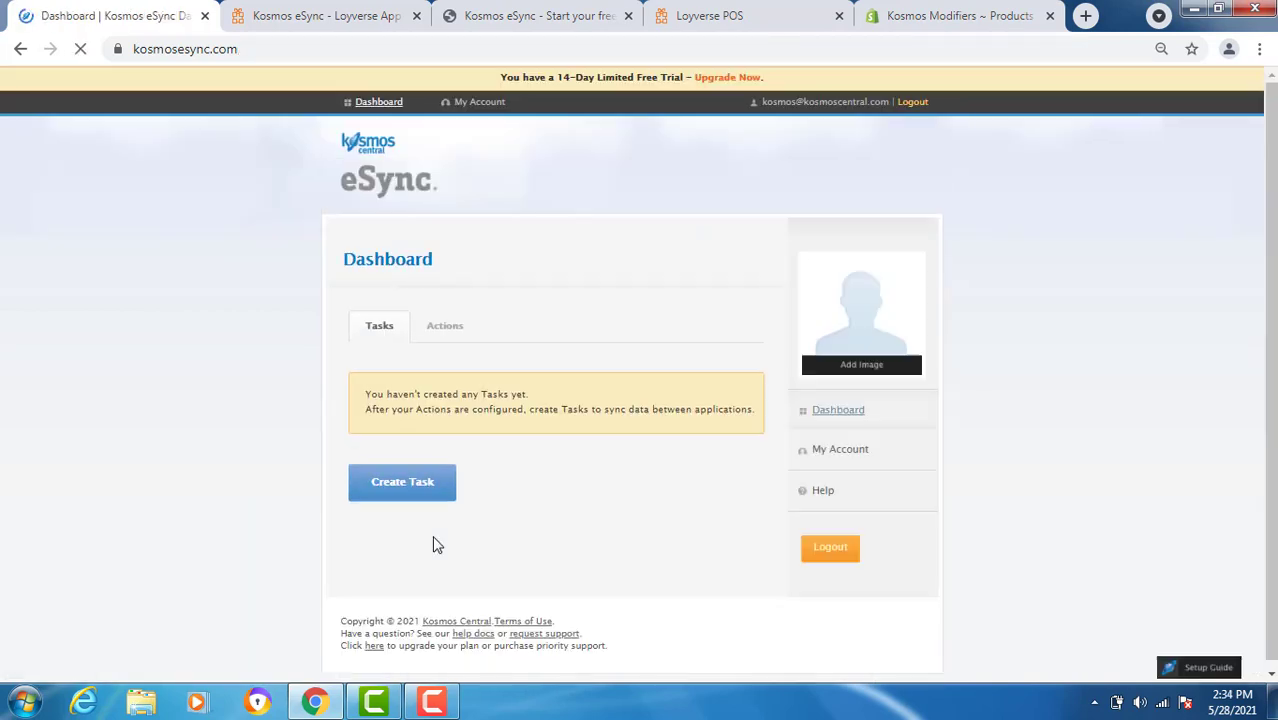
{"action": "left_click", "coordinate": [405, 483]}
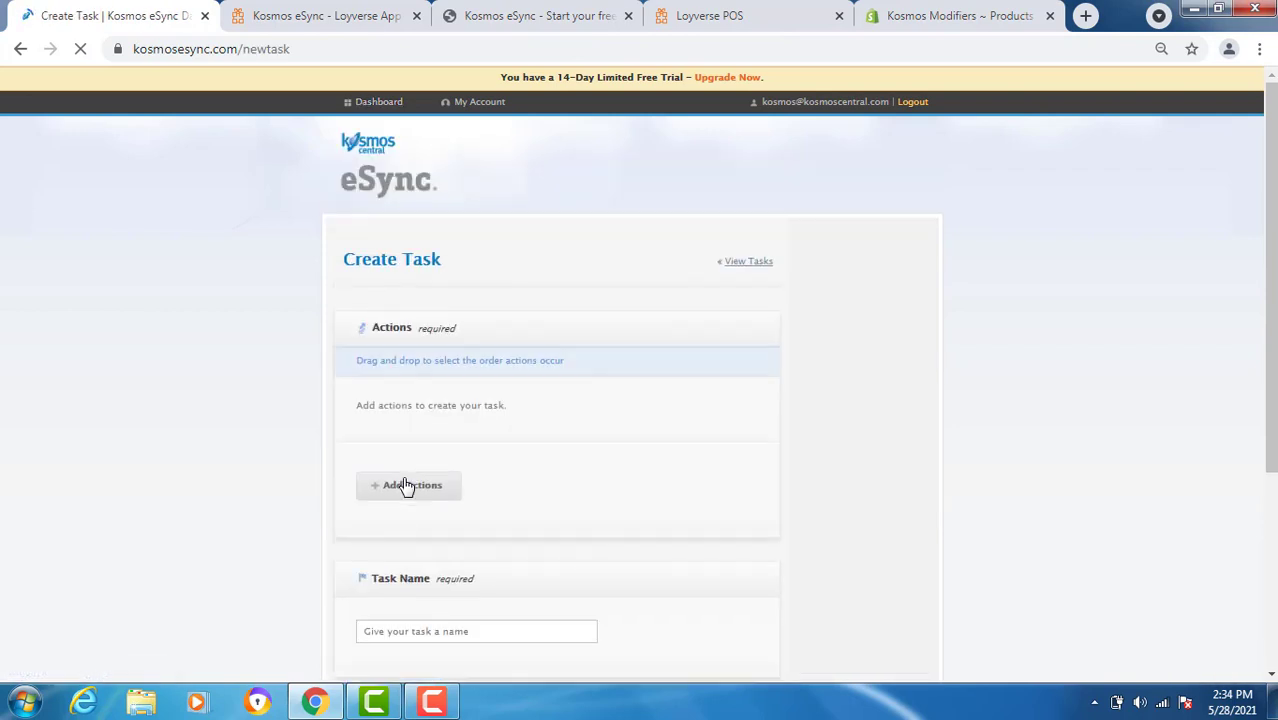
{"action": "left_click", "coordinate": [417, 456]}
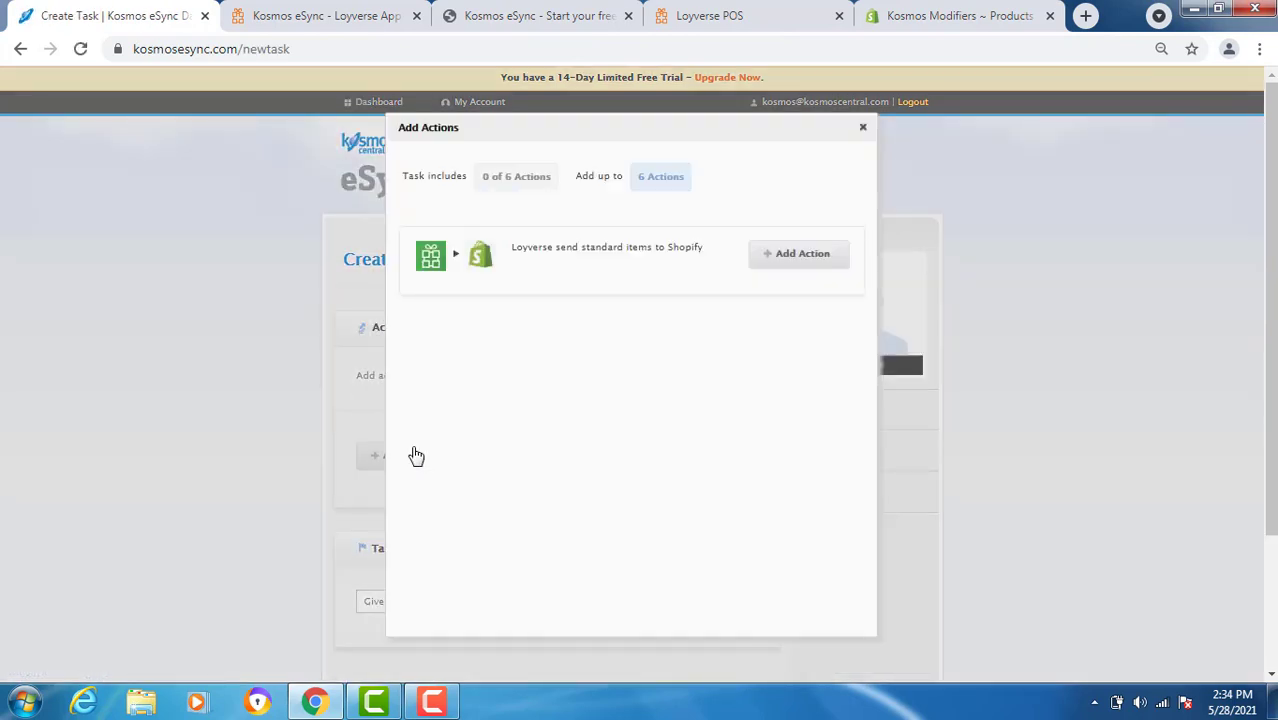
{"action": "left_click", "coordinate": [810, 260]}
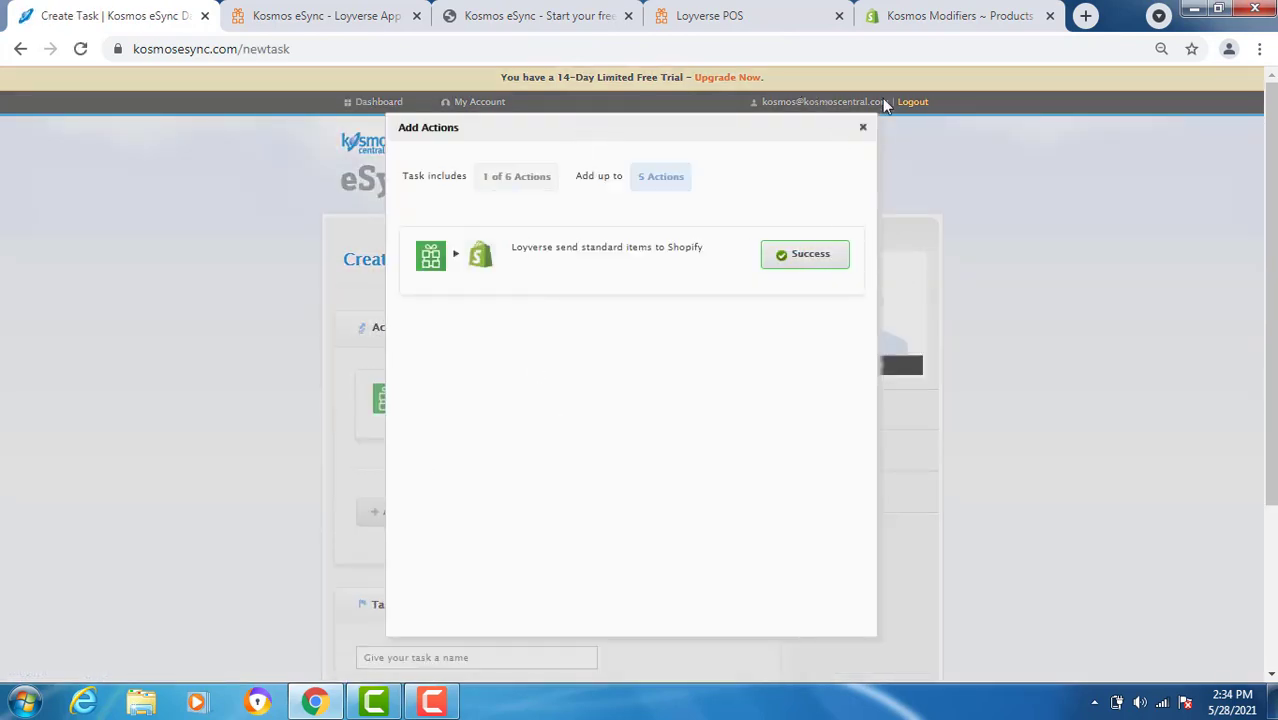
{"action": "left_click", "coordinate": [866, 130]}
Name the task 'Send Standard Items to Shopify' and save it
{"action": "scroll", "coordinate": [403, 369], "scroll_direction": "down", "scroll_amount": 3}
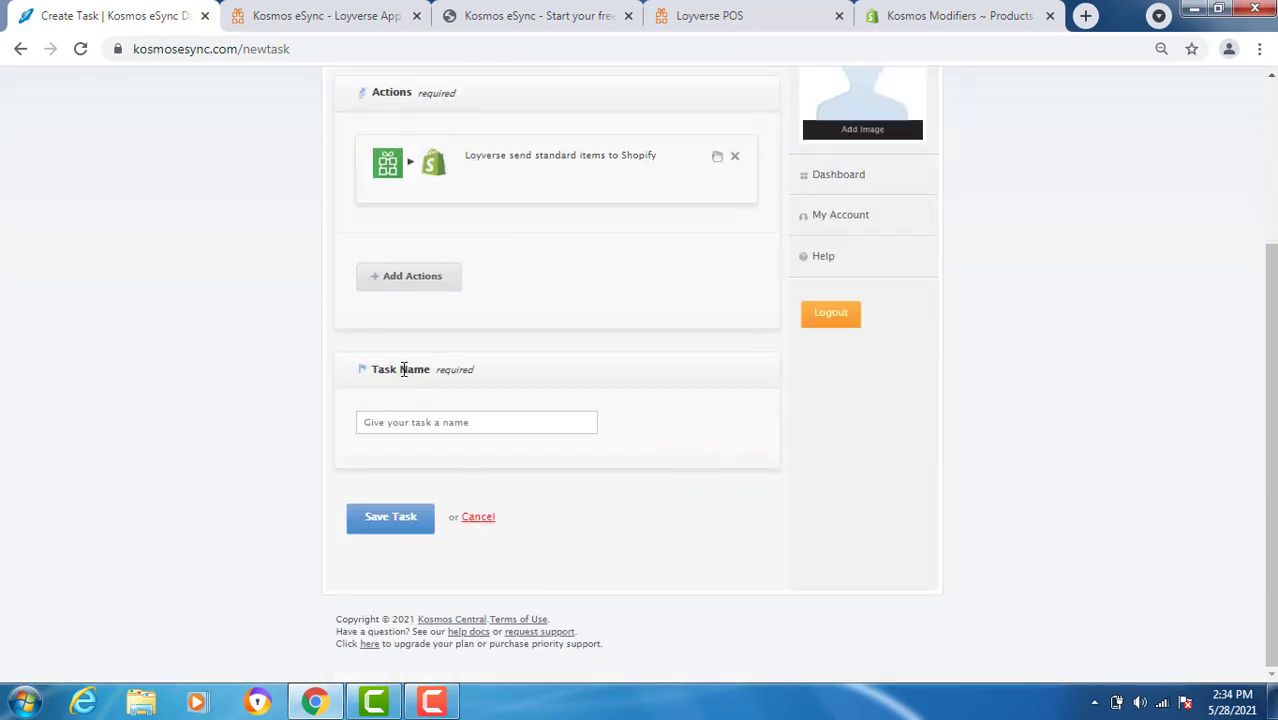
{"action": "left_click", "coordinate": [396, 424]}
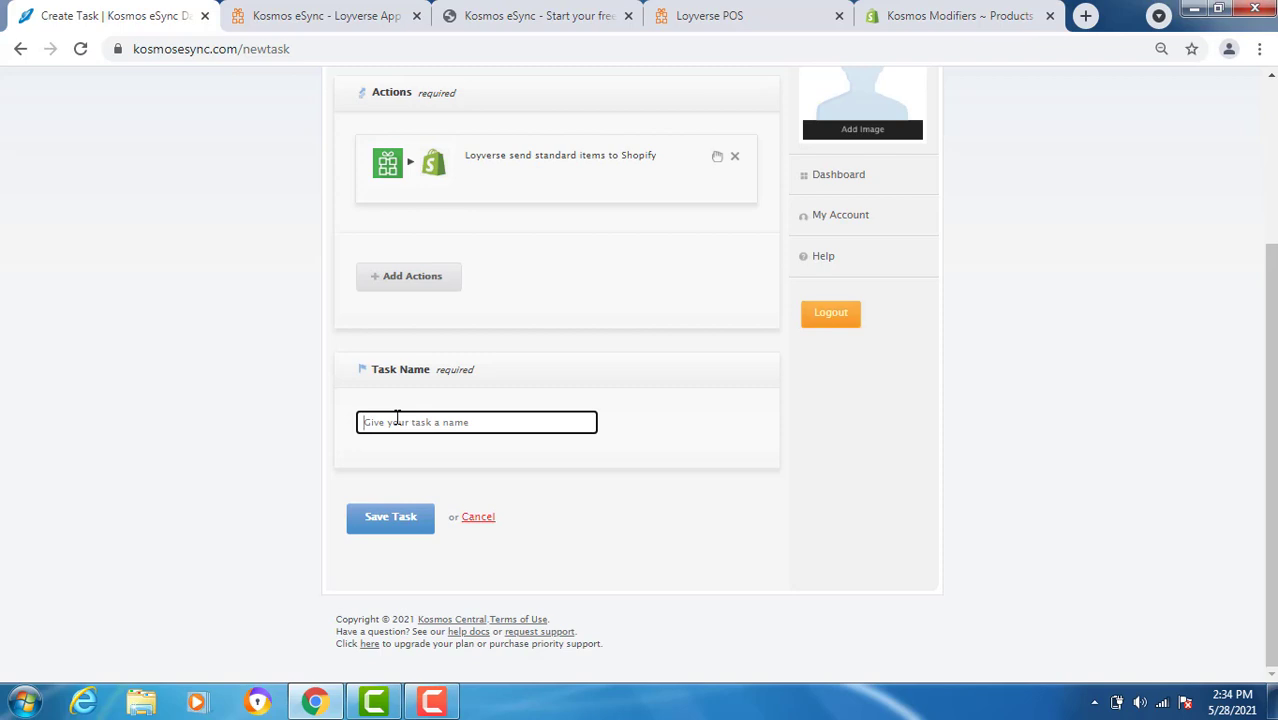
{"action": "type", "text": "Send S"}
{"action": "type", "text": "tandard Items to Shopify"}
{"action": "left_click", "coordinate": [377, 520]}
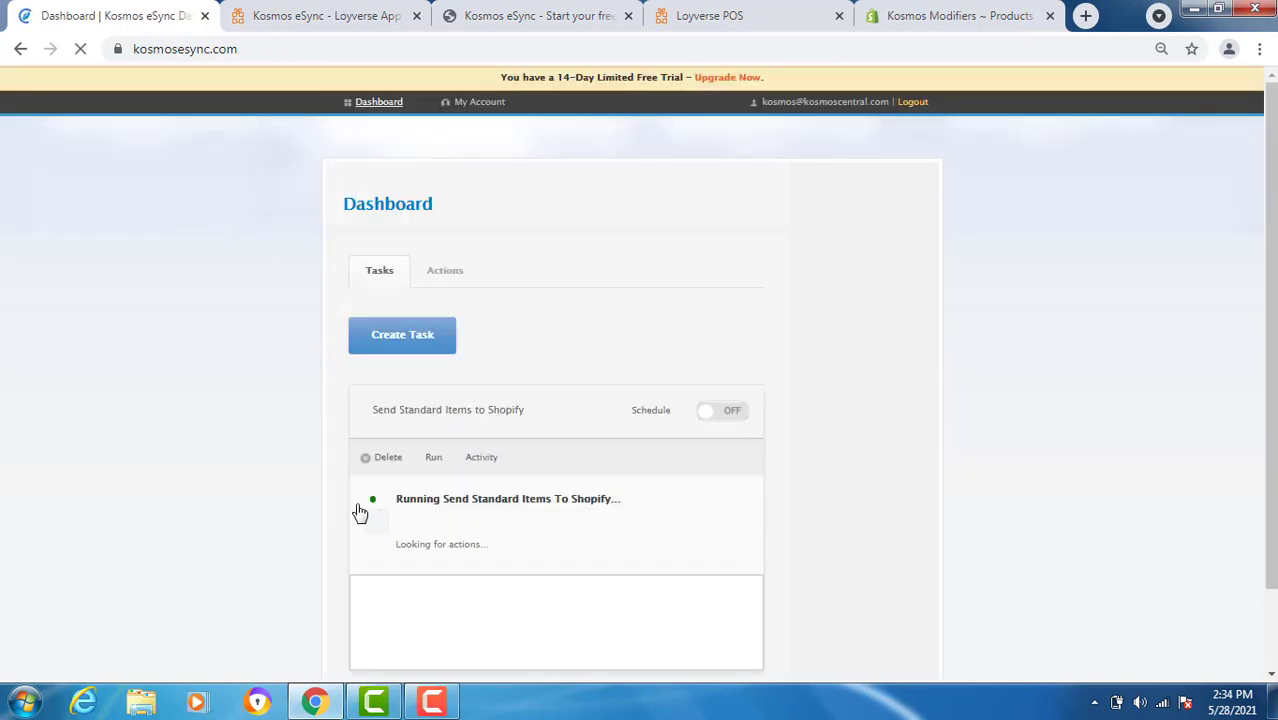
Run the Send Standard Items to Shopify task until it completes
{"action": "scroll", "coordinate": [513, 643], "scroll_direction": "down", "scroll_amount": 1}
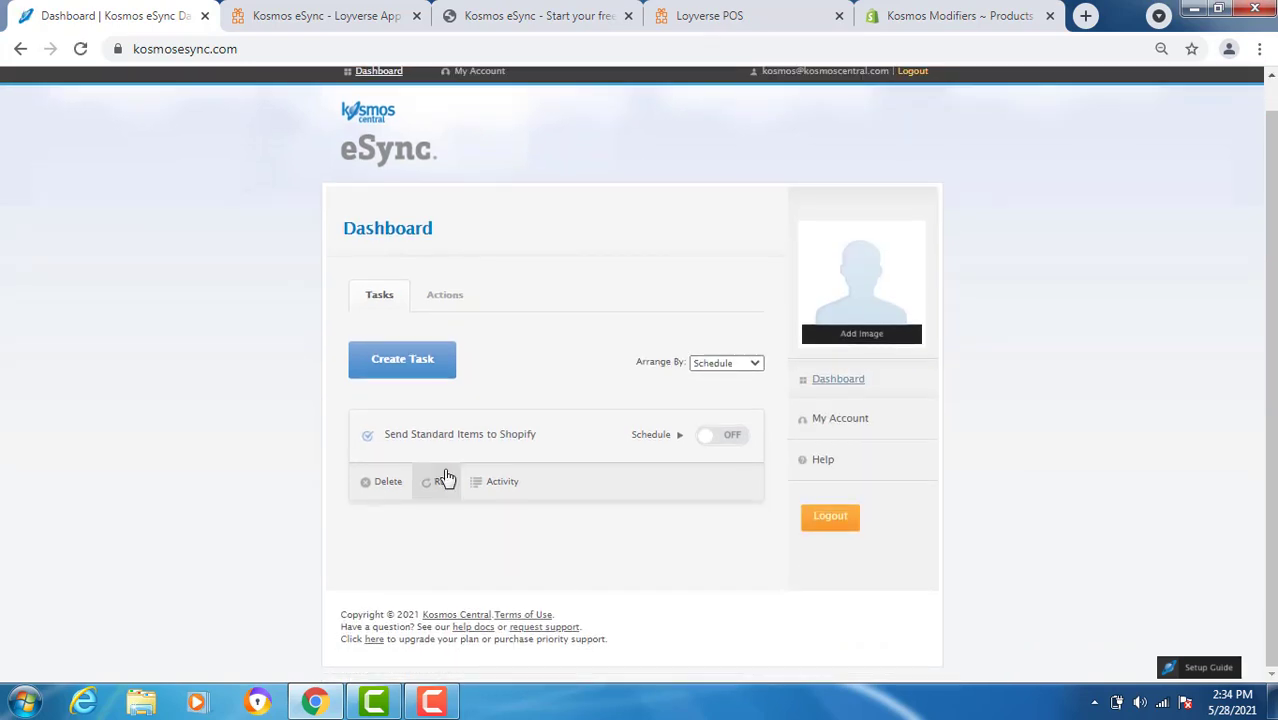
{"action": "left_click", "coordinate": [960, 16]}
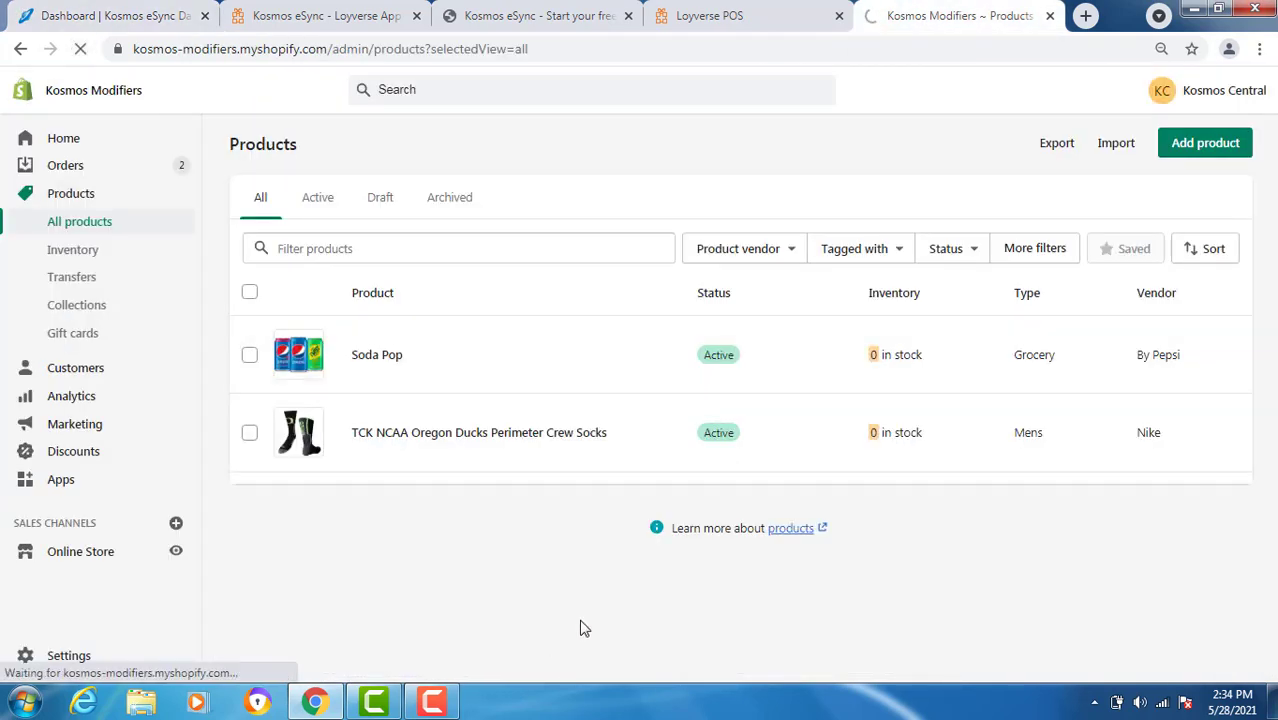
{"action": "key", "text": "ctrl+1"}
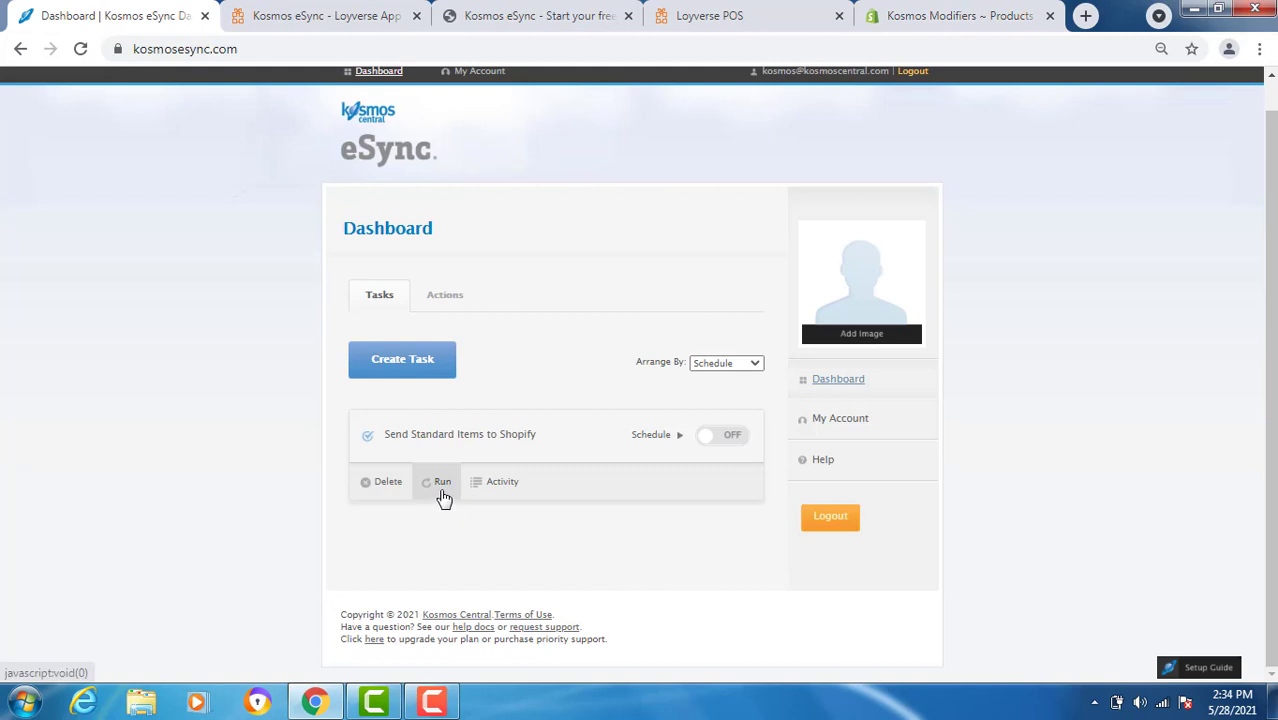
{"action": "left_click", "coordinate": [442, 494]}
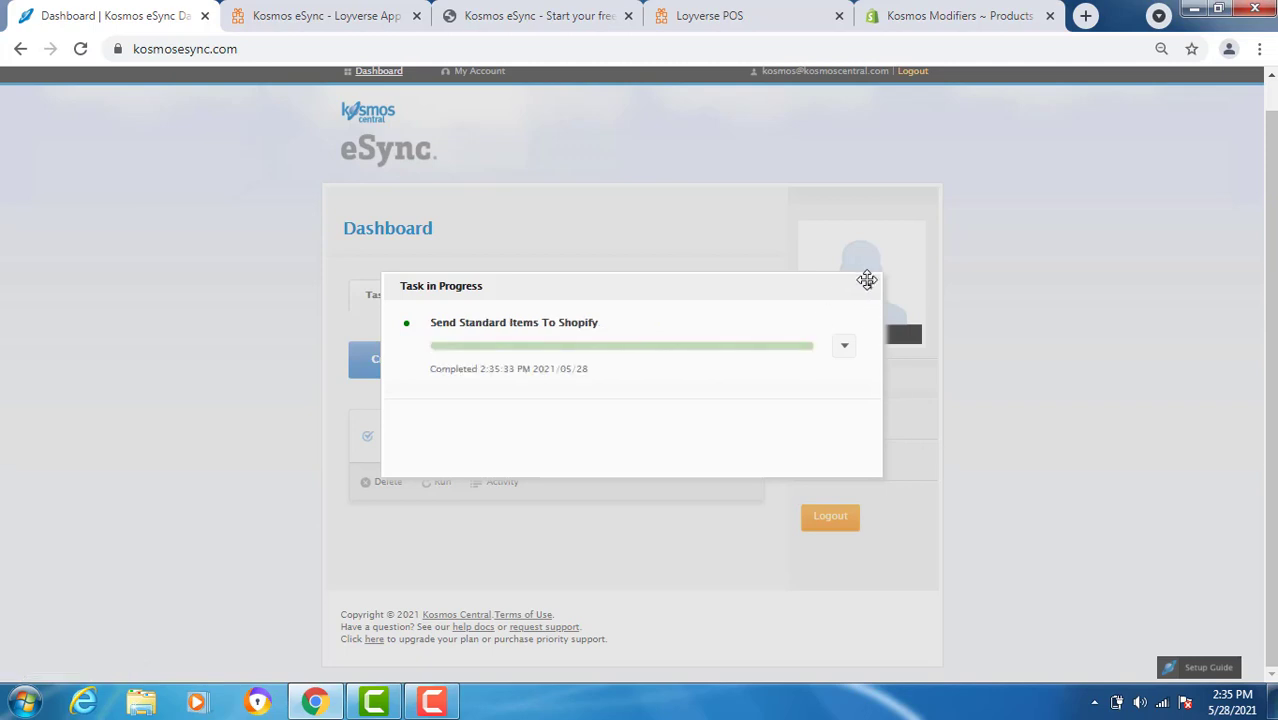
{"action": "left_click", "coordinate": [869, 291]}
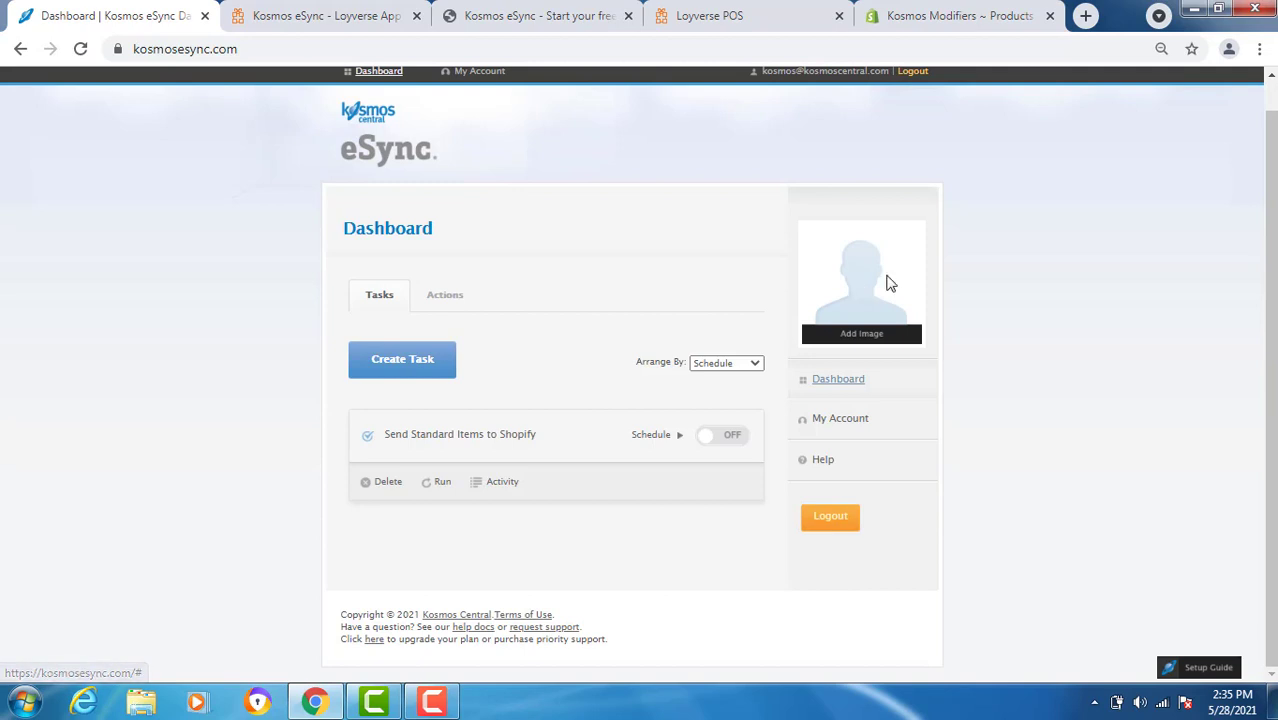
Reload Shopify's Products list to show the newly synced Loyverse items
{"action": "left_click", "coordinate": [963, 17]}
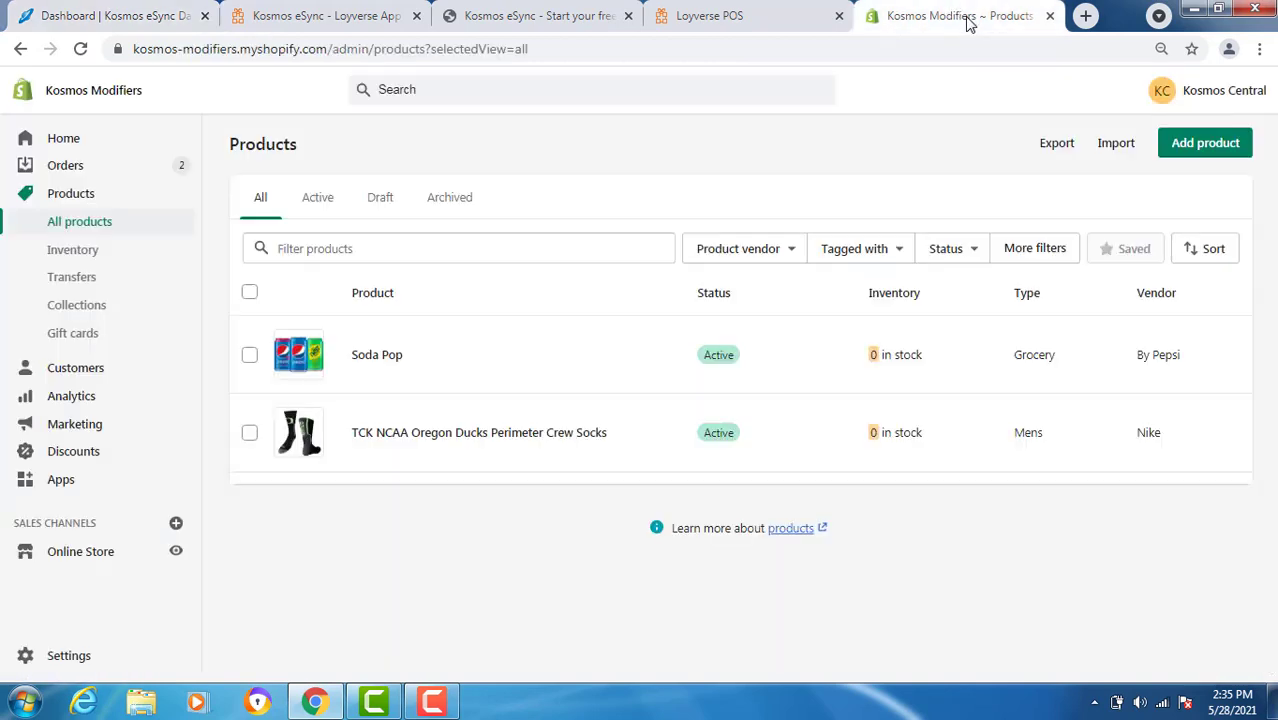
{"action": "left_click", "coordinate": [80, 48]}
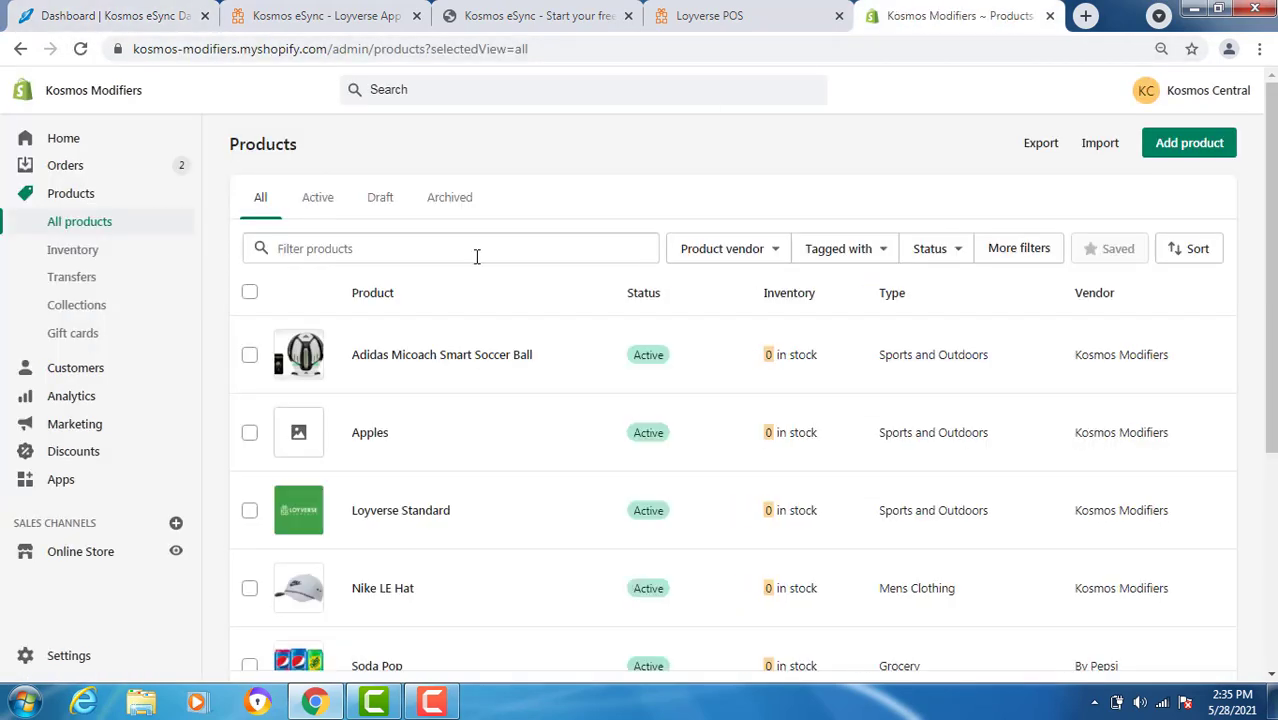
{"action": "scroll", "coordinate": [476, 428], "scroll_direction": "down", "scroll_amount": 3}
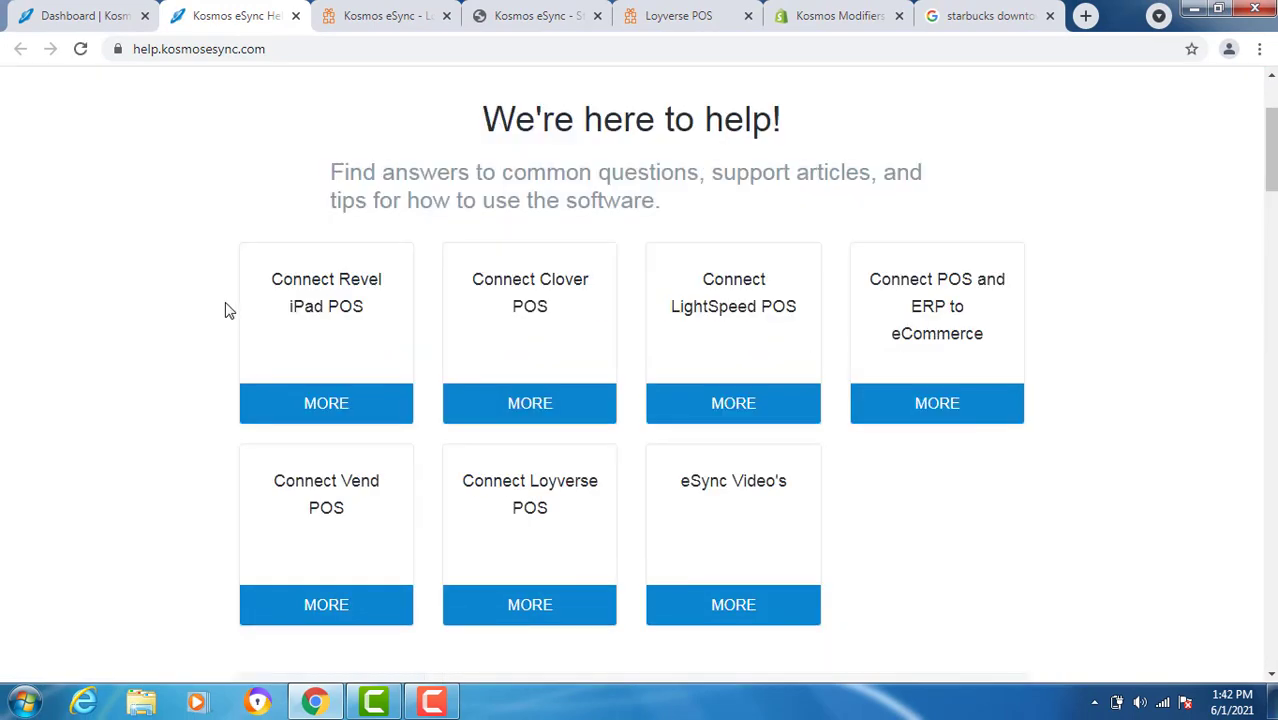
Go to the Support contact page from the Help Center header
{"action": "scroll", "coordinate": [203, 305], "scroll_direction": "up", "scroll_amount": 3}
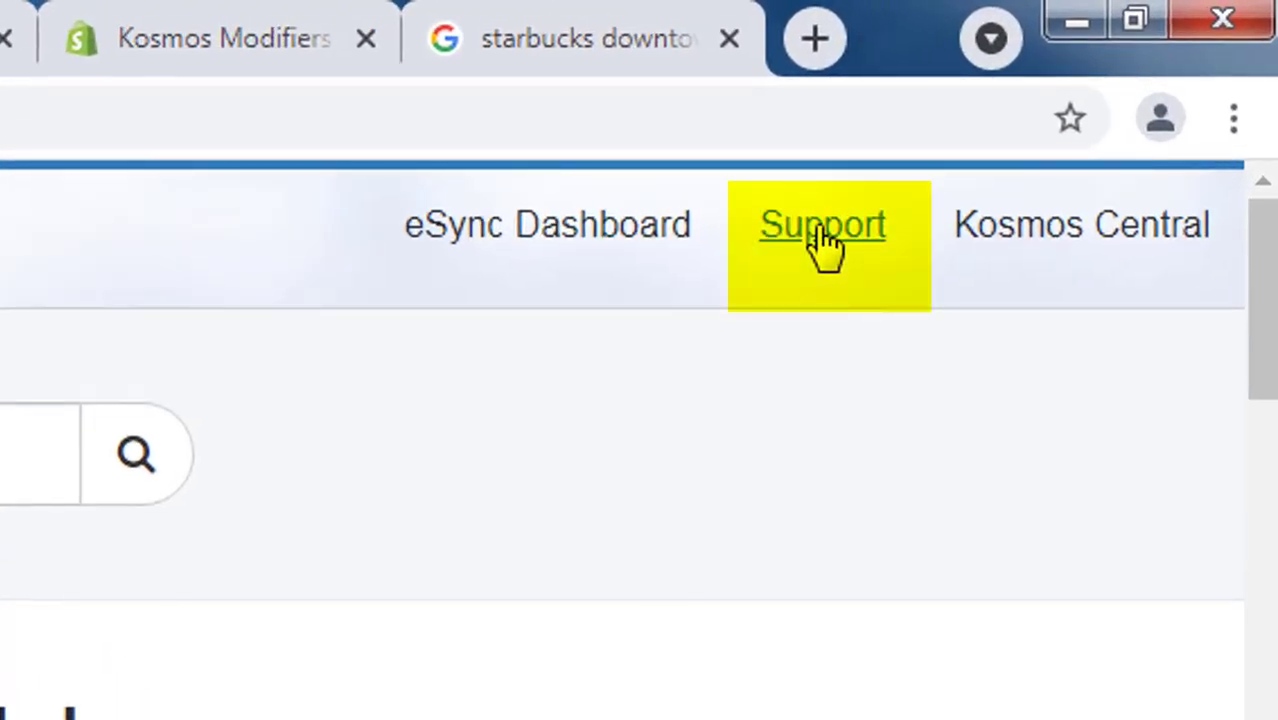
{"action": "left_click", "coordinate": [822, 240]}
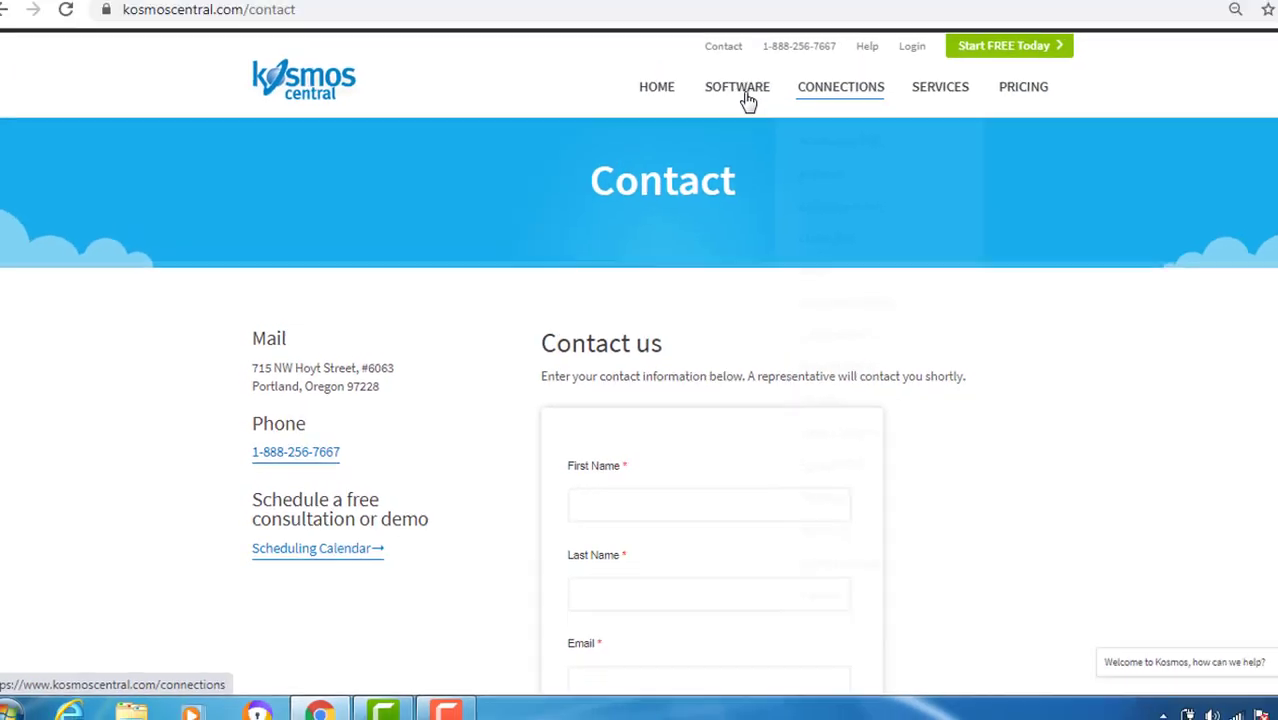
{"action": "mouse_move", "coordinate": [701, 124]}
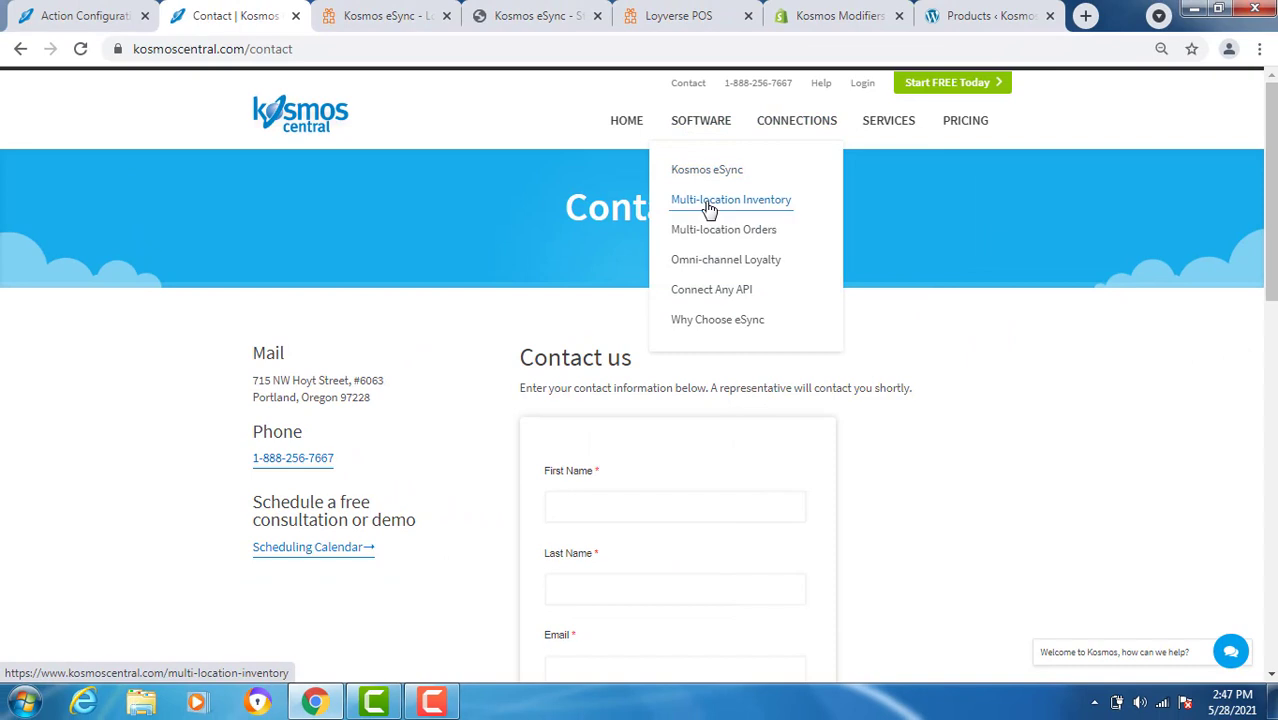